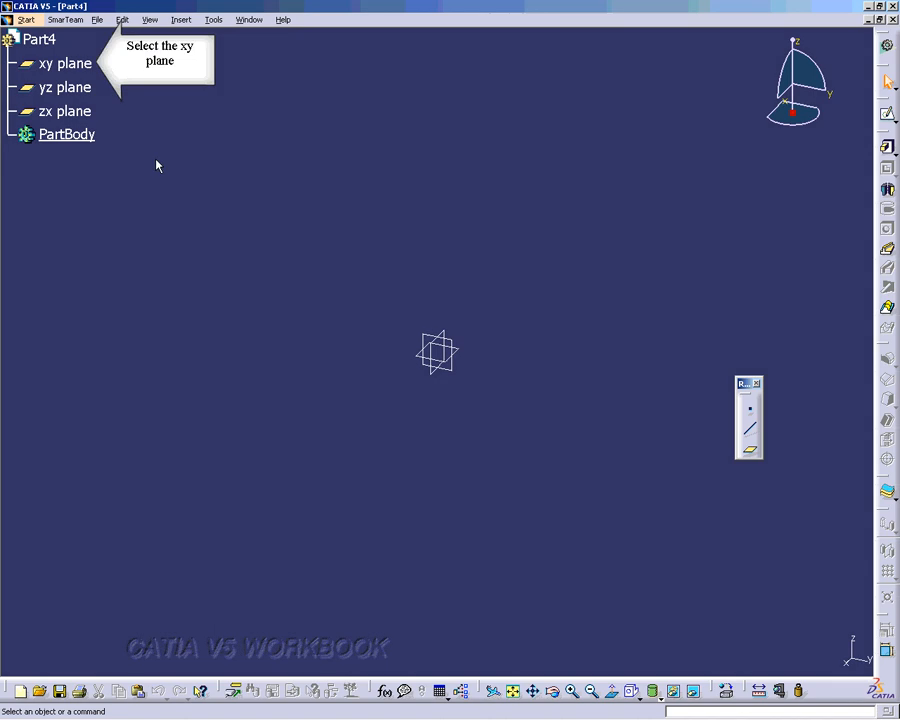
Step: Sketch a 7 by 4 inch rectangle centered on the origin of the xy plane and exit the sketch
left_click(80, 66)
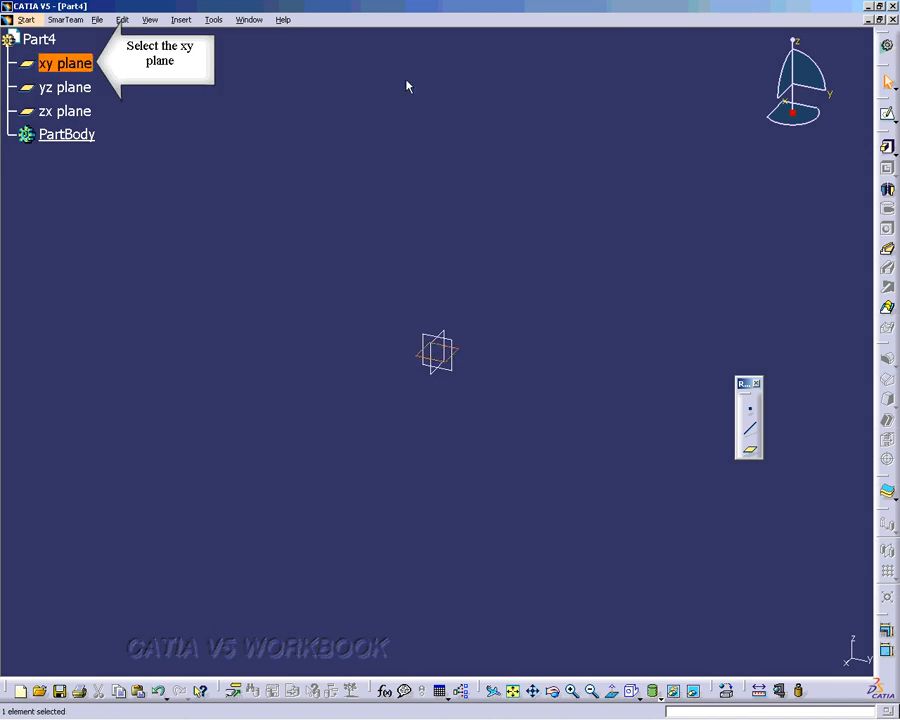
left_click(887, 116)
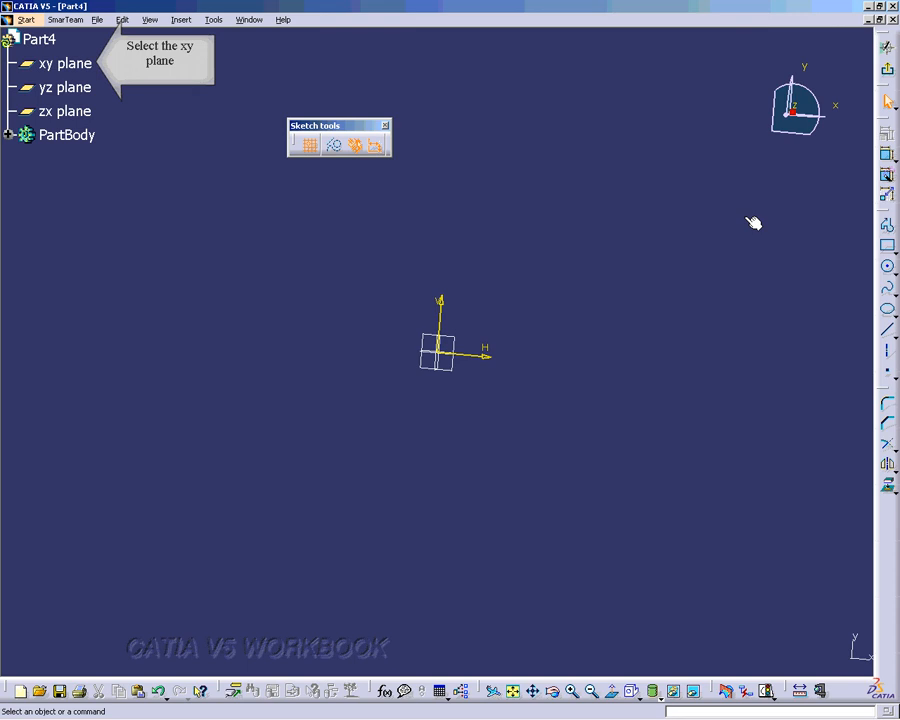
left_click(887, 245)
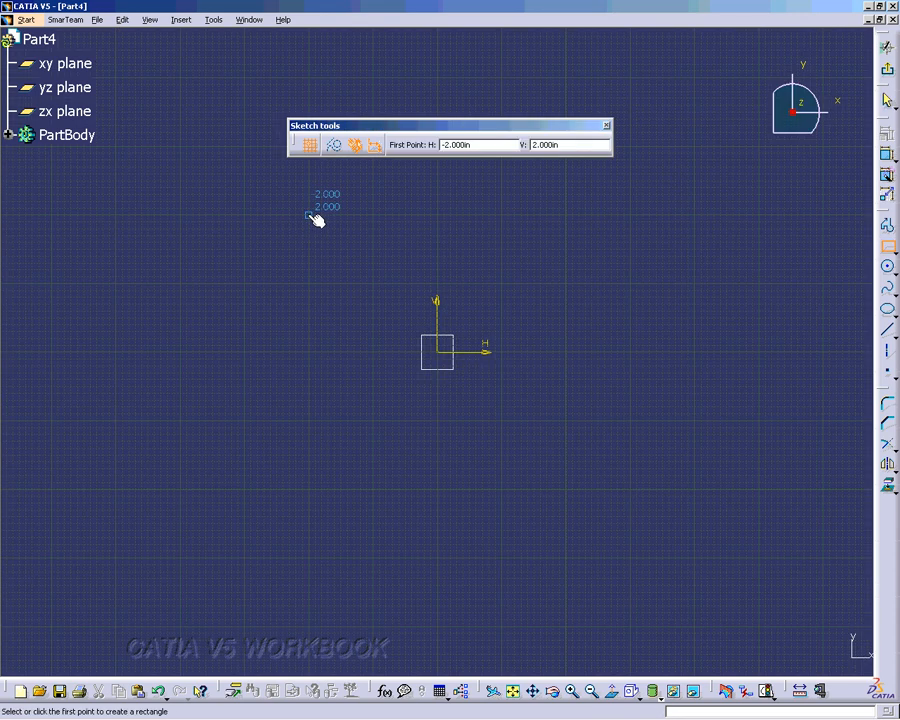
left_click(309, 215)
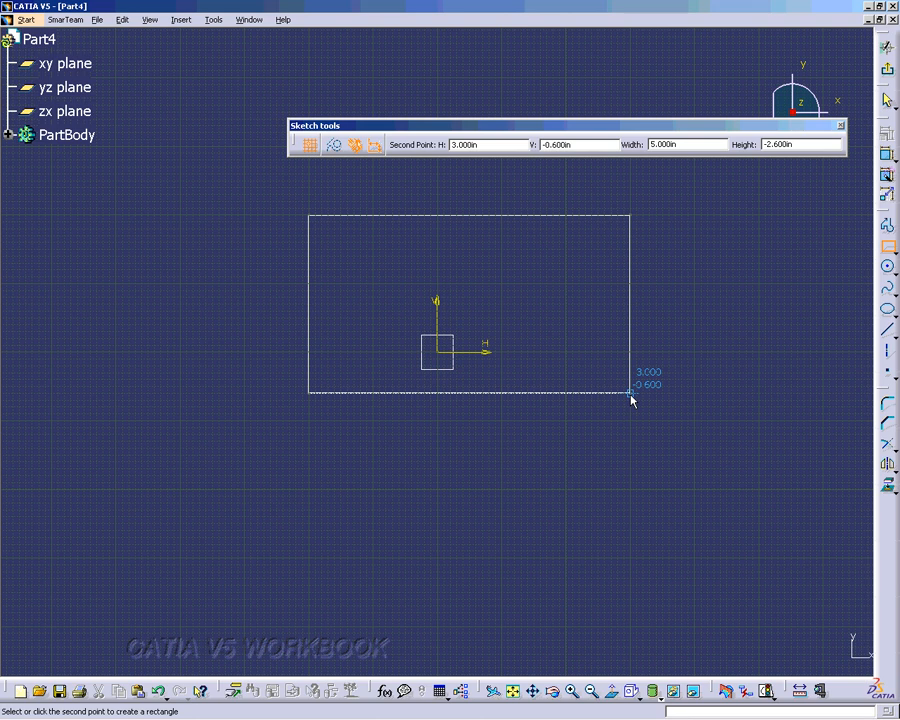
left_click(631, 398)
left_click(887, 47)
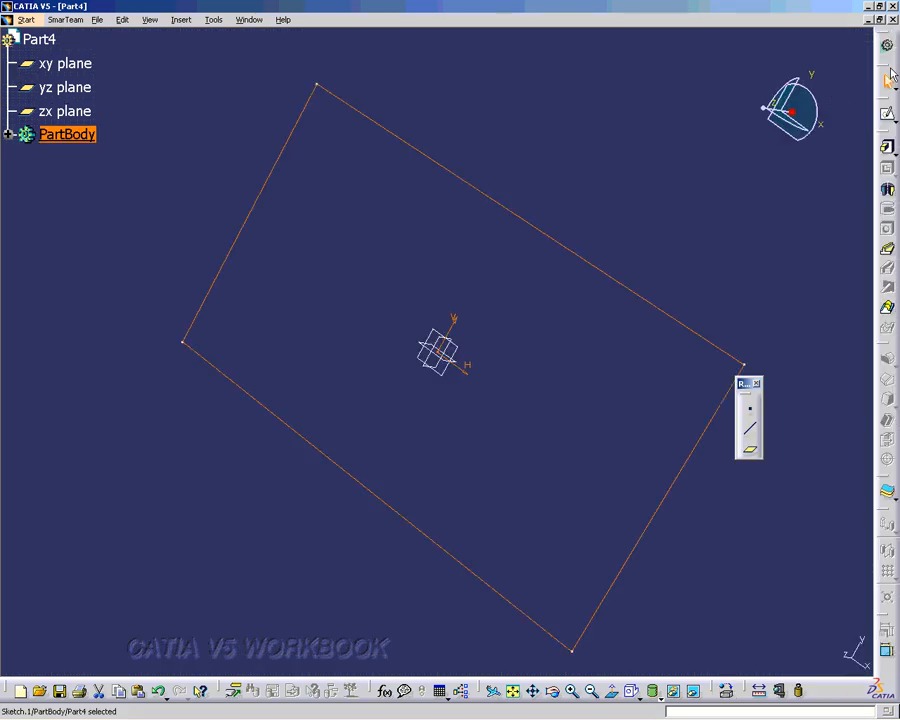
Step: Pad the rectangle sketch to a length of 0.9 inches
left_click(887, 147)
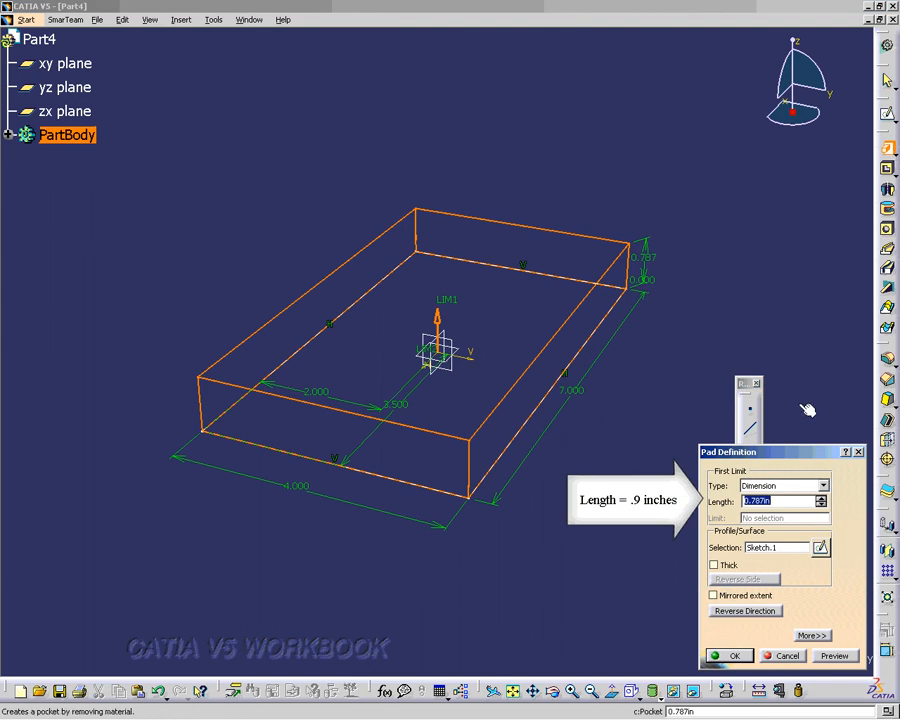
type(".9")
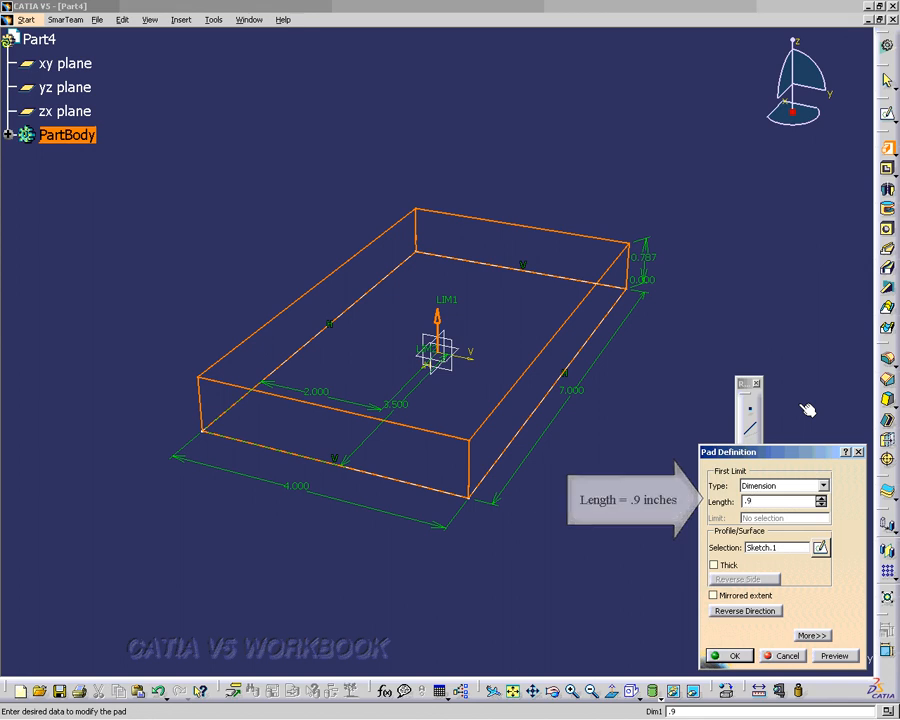
key("Return")
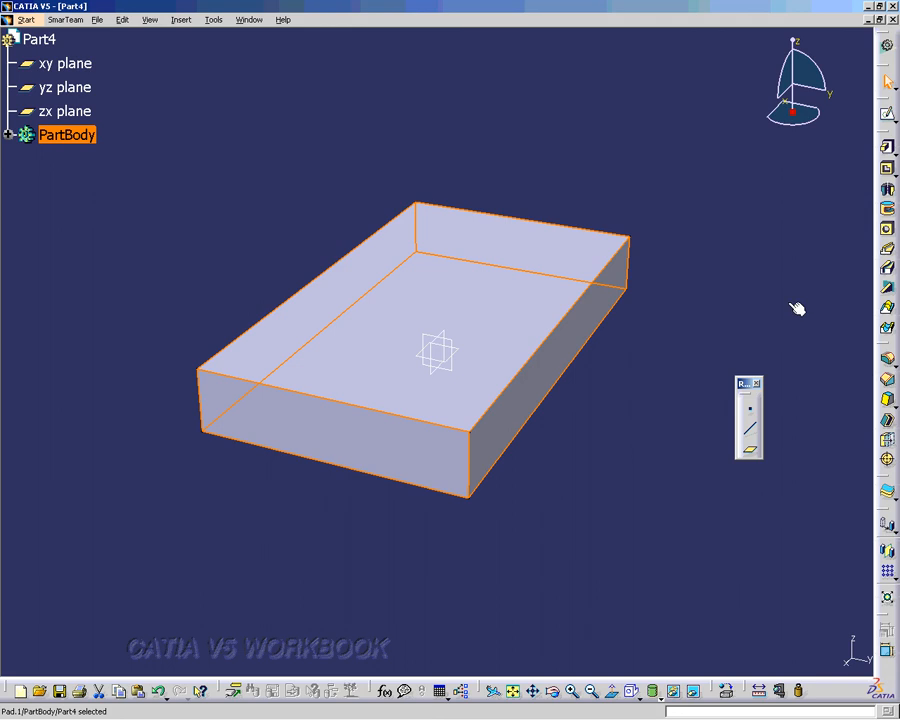
Step: Round the four vertical corner edges of the block with a 1 inch edge fillet
left_click(888, 362)
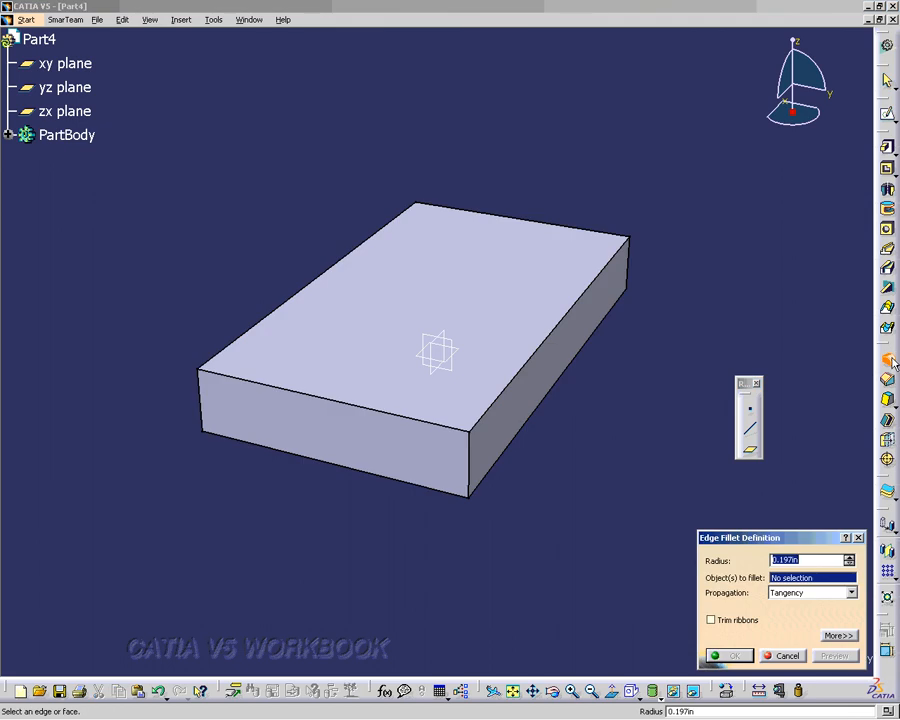
left_click(471, 460)
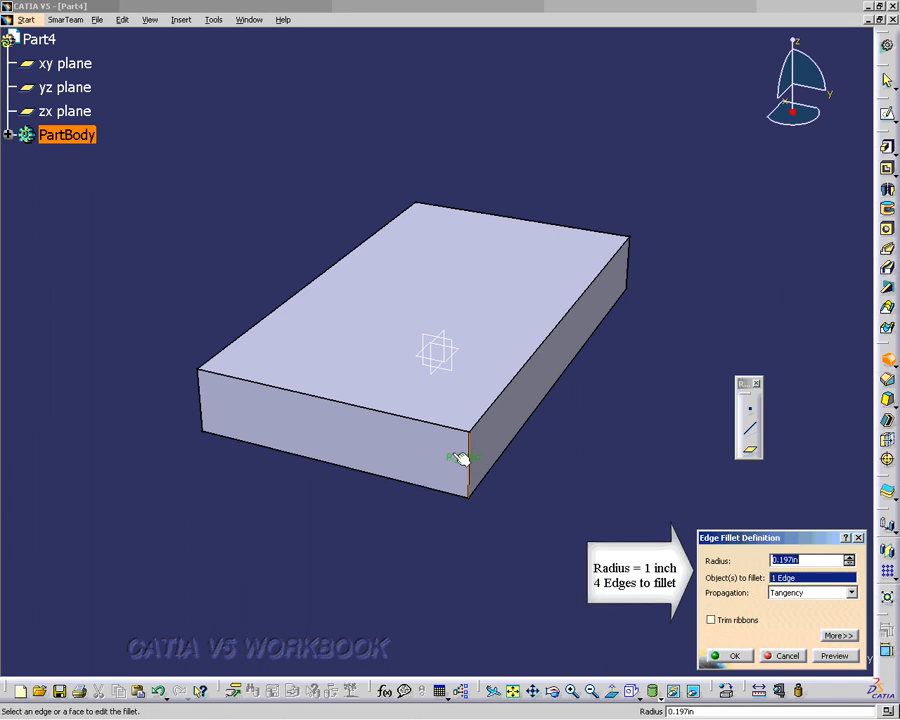
left_click(202, 400)
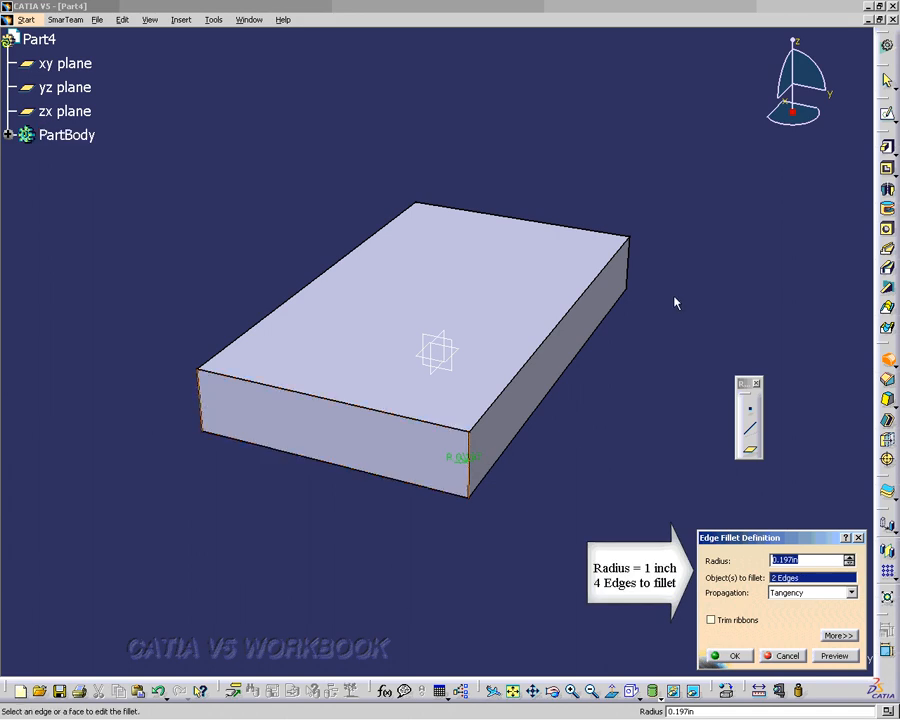
left_click(632, 265)
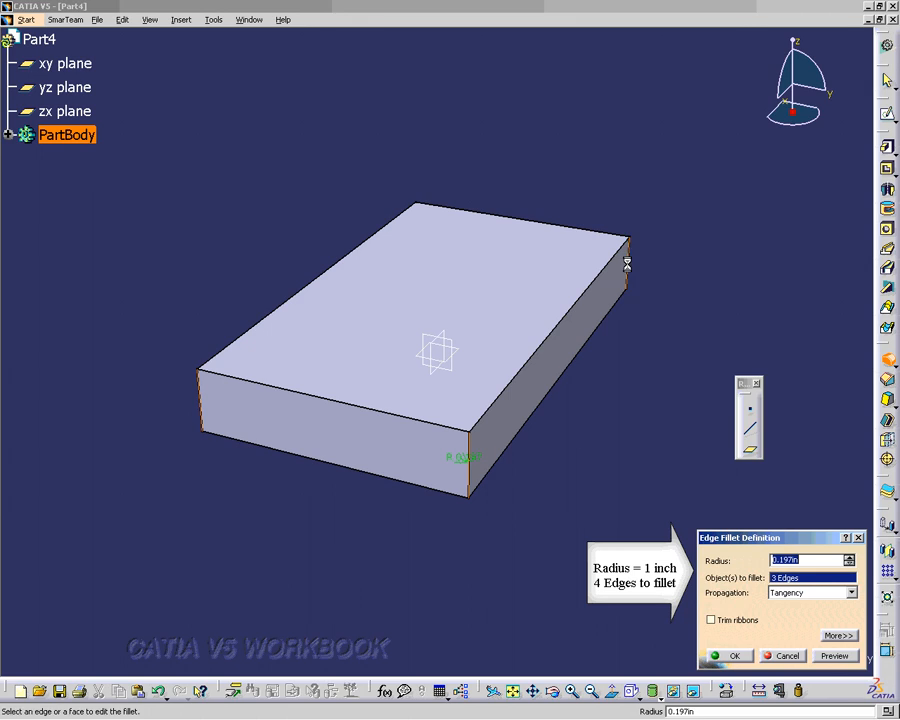
middle_click_drag(351, 427, 631, 382)
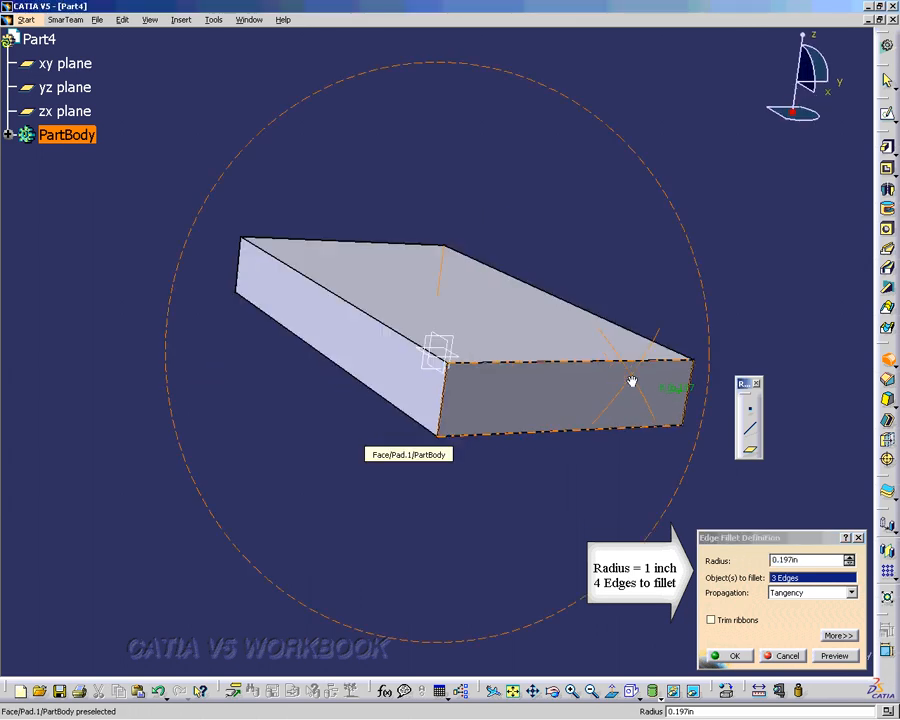
left_click(242, 263)
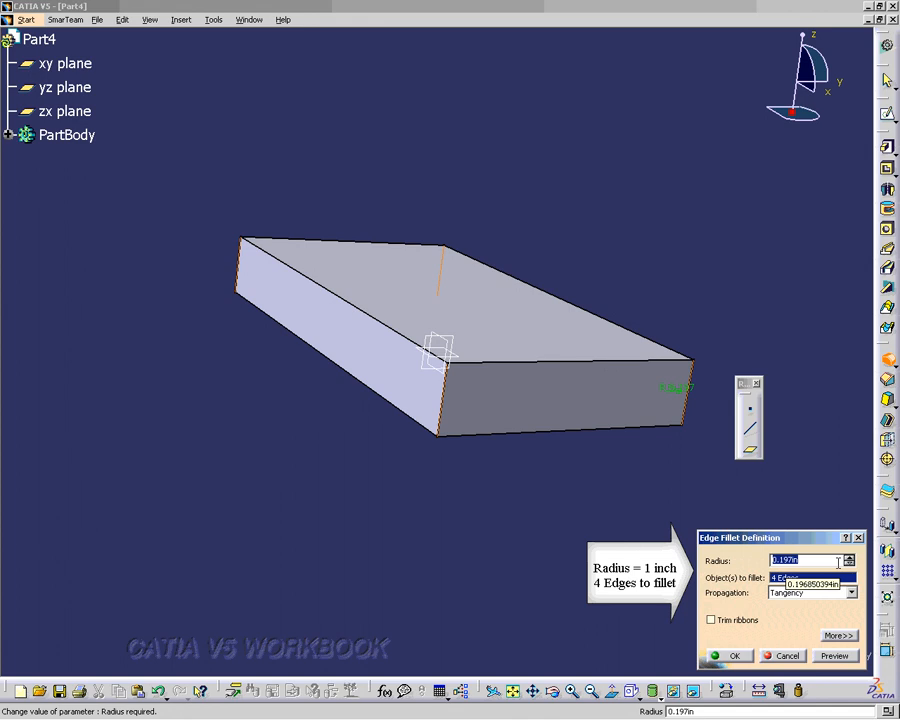
type("1")
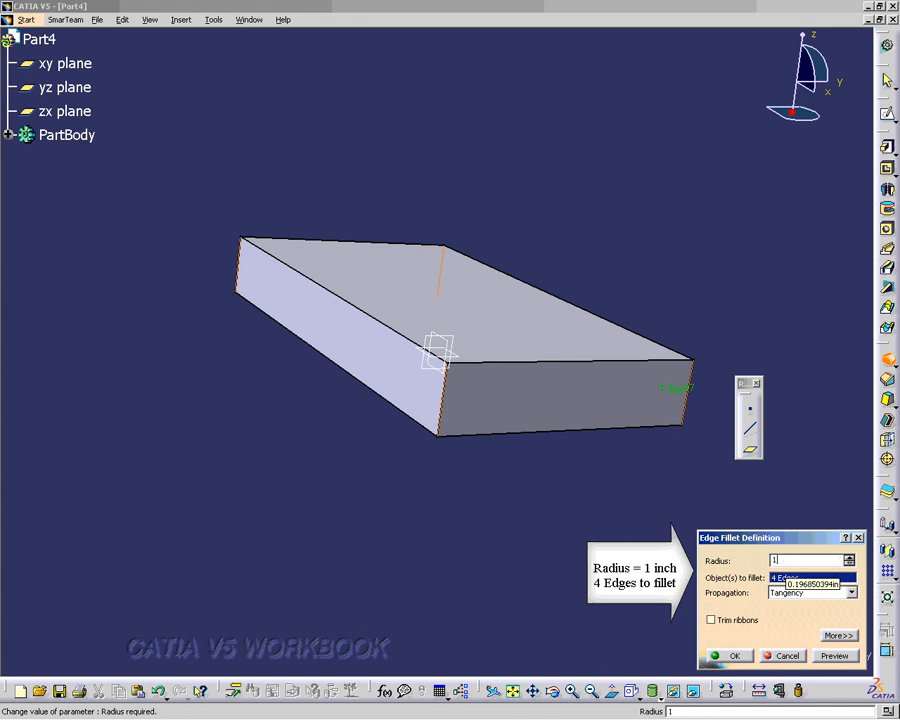
left_click(740, 656)
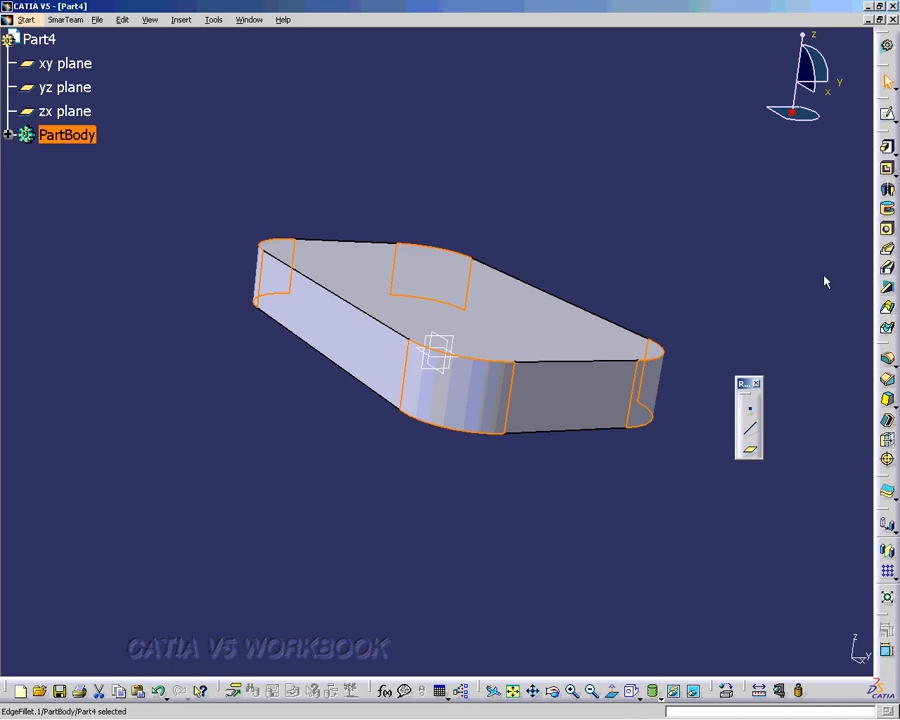
Step: Create a 0.38 inch diameter hole in the block's upper face near one corner of the far short edge
middle_click_drag(825, 282, 623, 285)
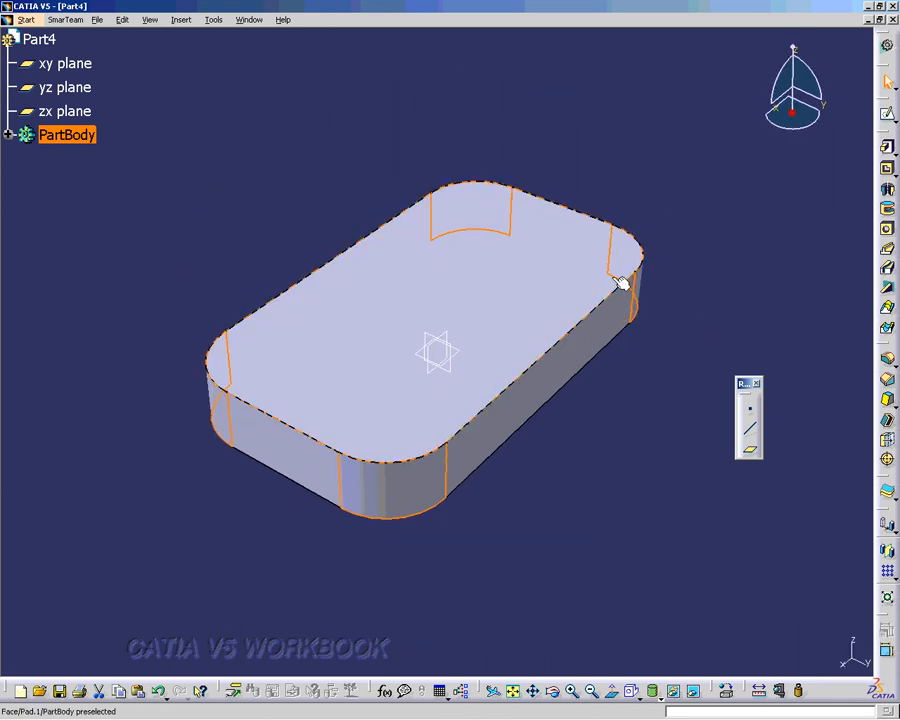
left_click(742, 236)
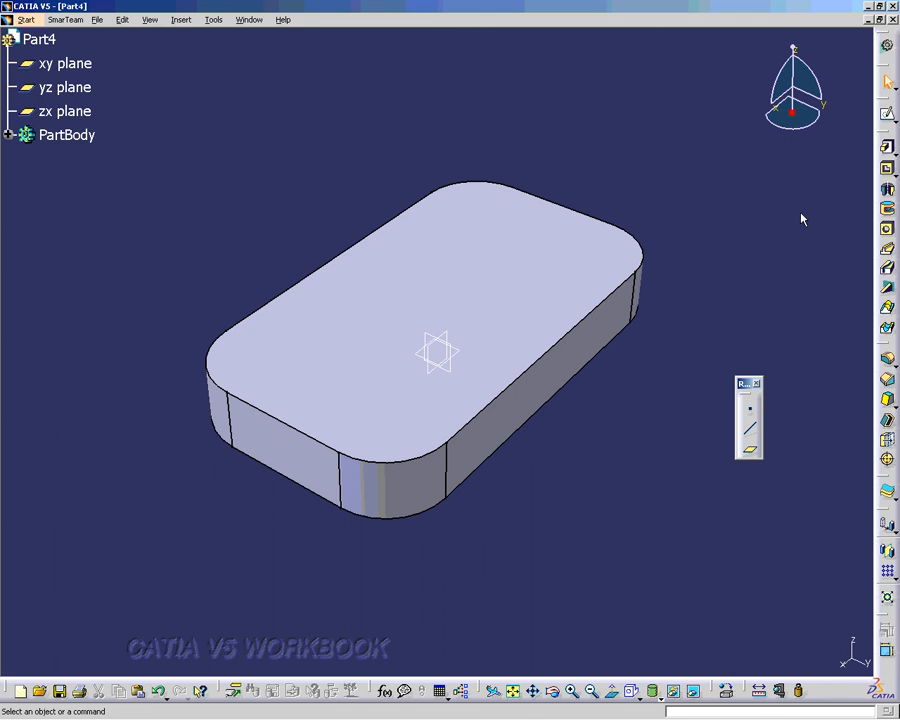
left_click(886, 228)
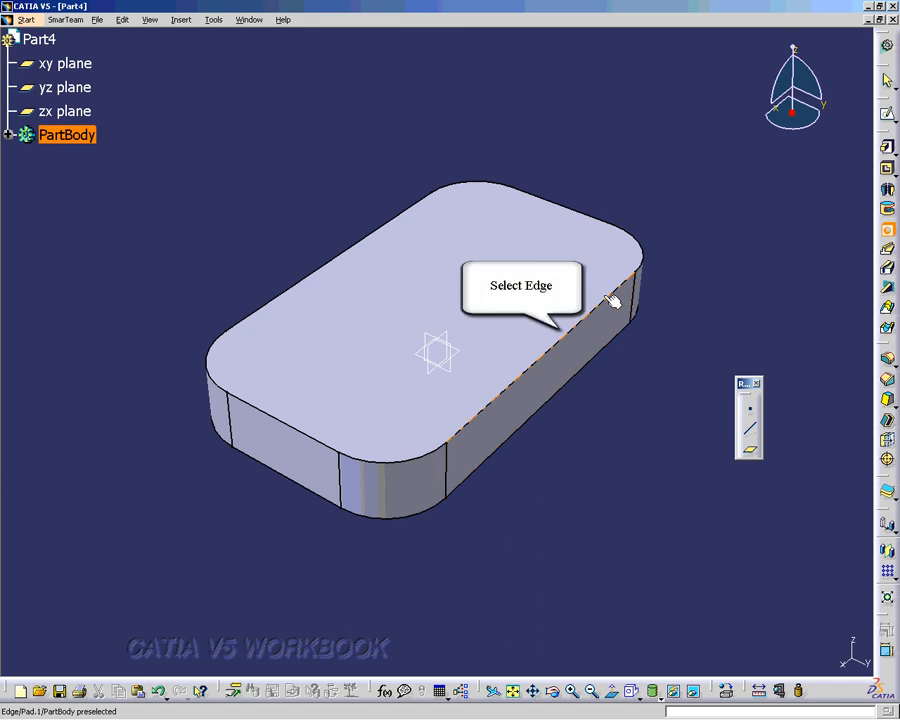
left_click(610, 300)
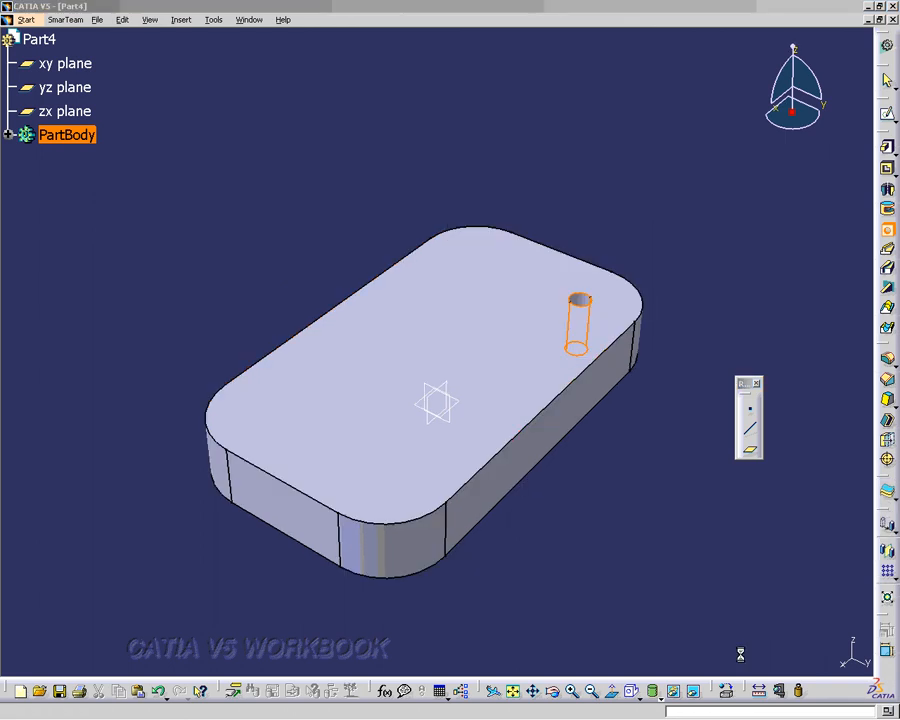
Step: Create a second 0.38 inch hole at the other far corner, located 1 inch from both the short and long edges
left_click(886, 228)
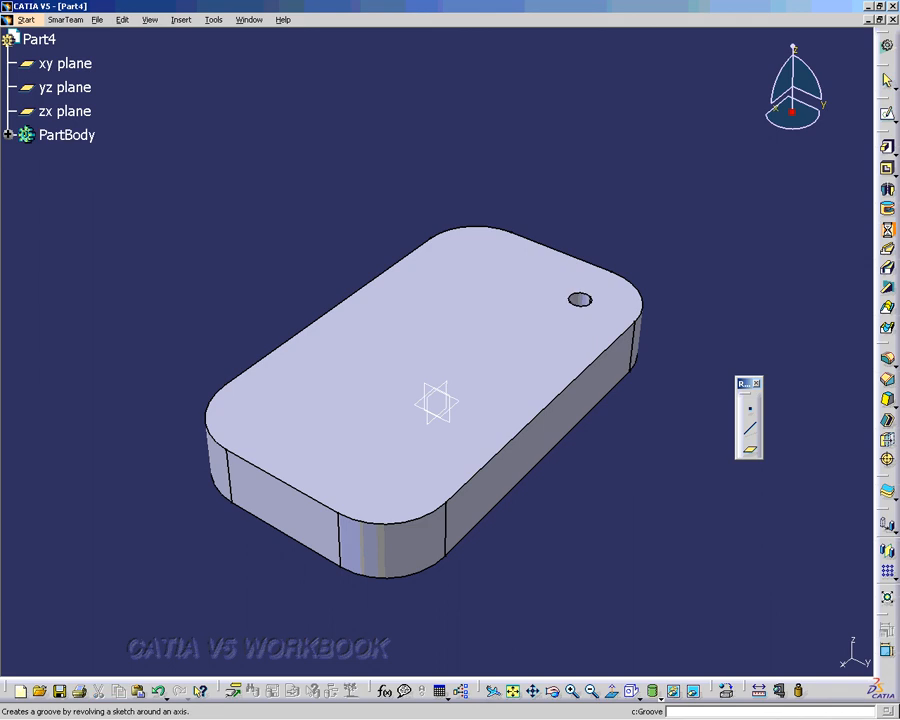
left_click(553, 252)
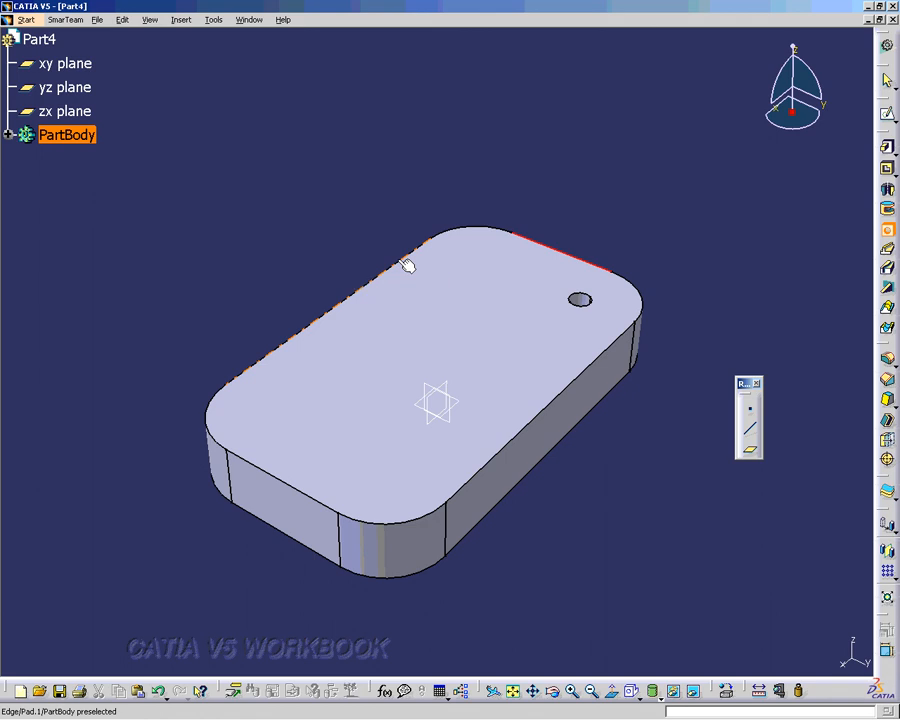
double_click(472, 268)
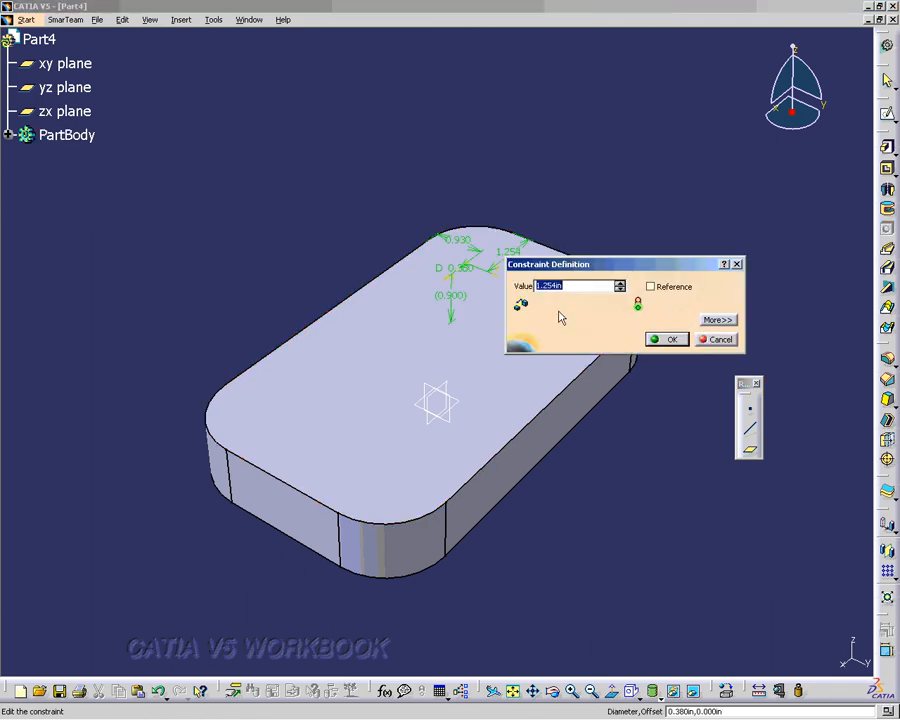
type("1")
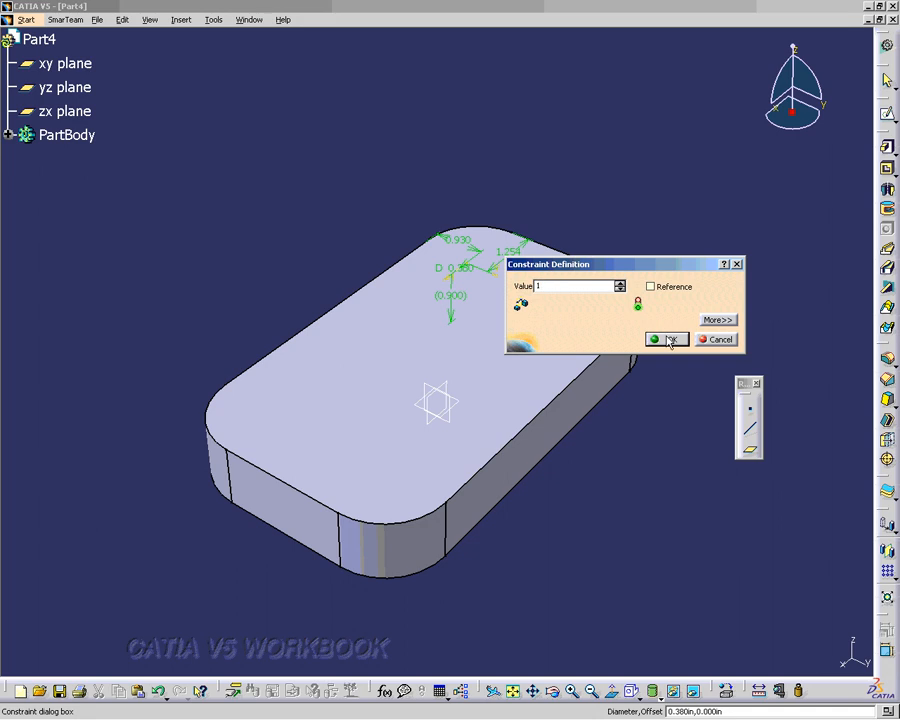
left_click(669, 342)
double_click(484, 250)
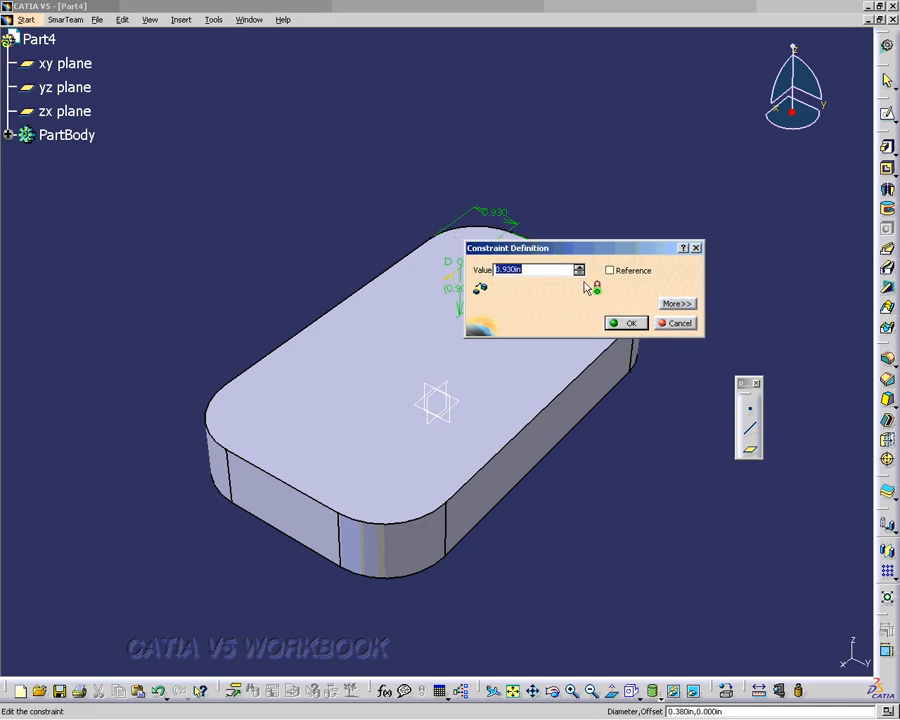
type("1")
left_click(625, 322)
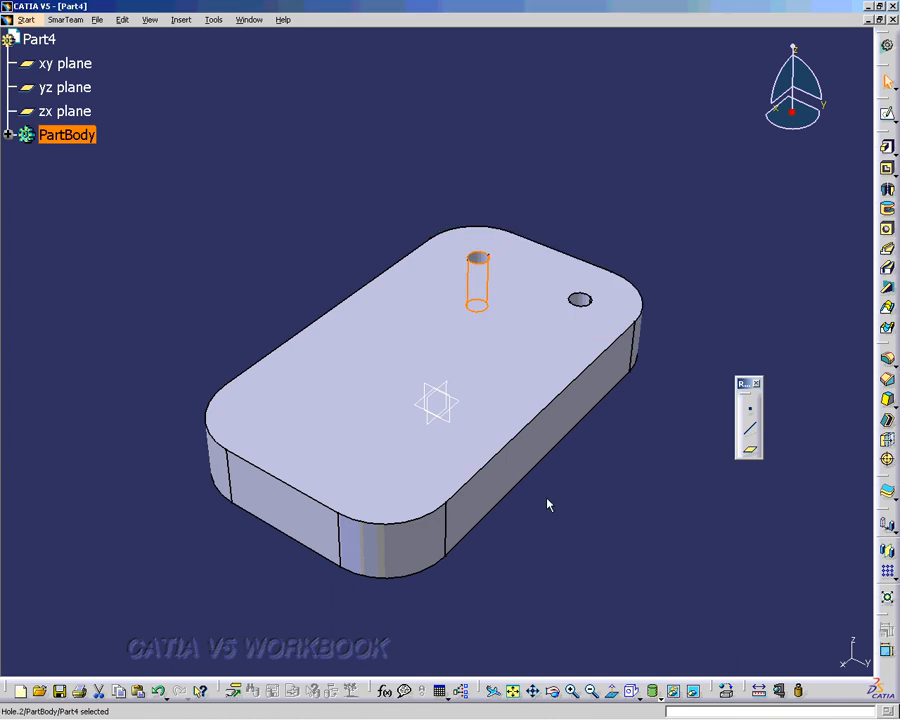
Step: Create a third 0.38 inch hole at the nearest corner, located 1 inch from both adjacent straight edges of the upper face
left_click(887, 229)
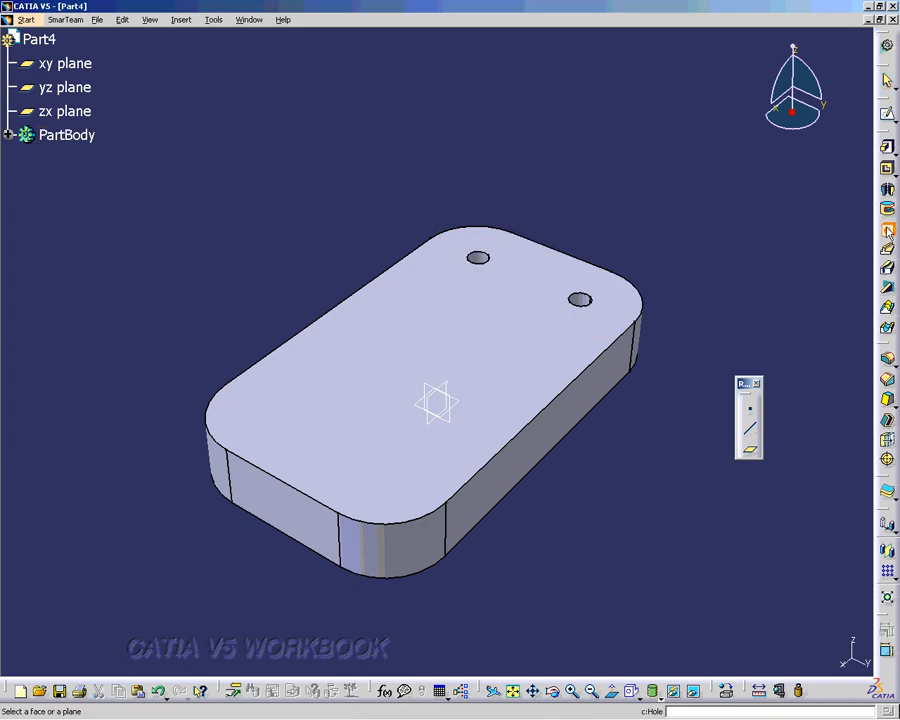
left_click(507, 457)
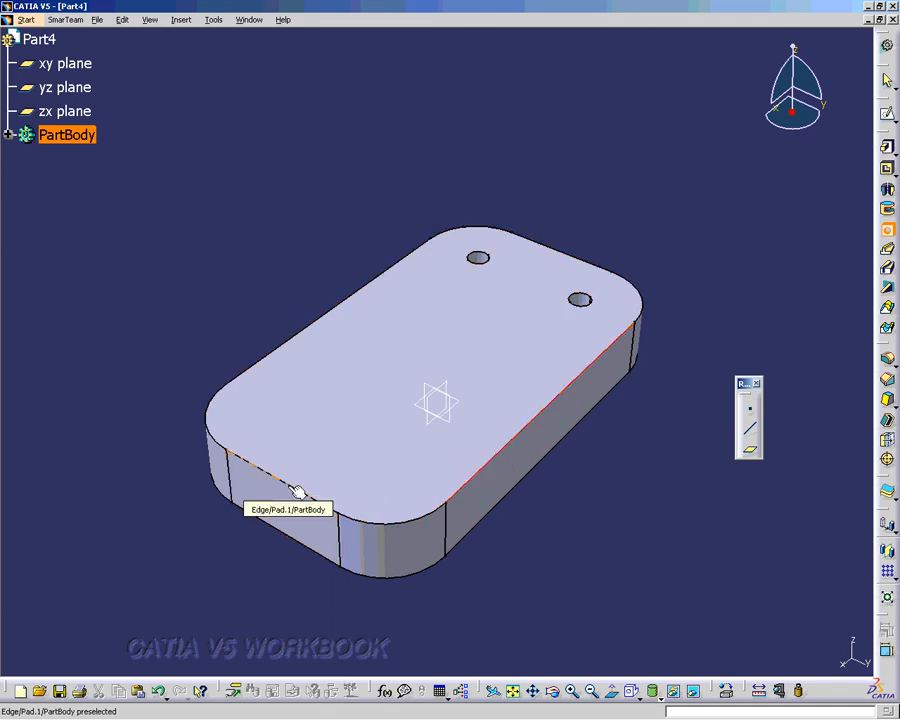
left_click(288, 485)
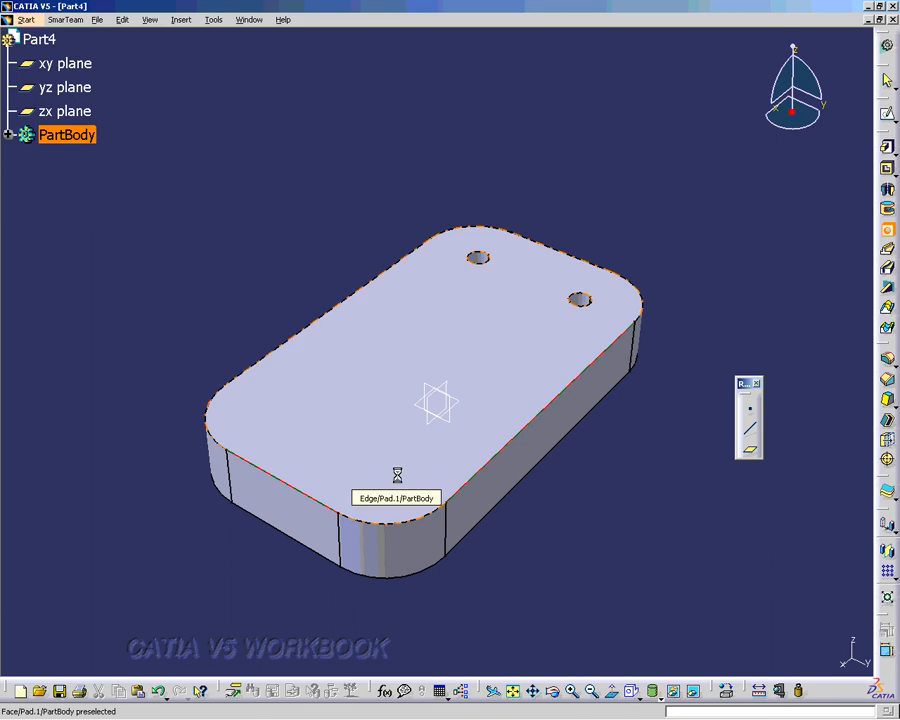
double_click(350, 478)
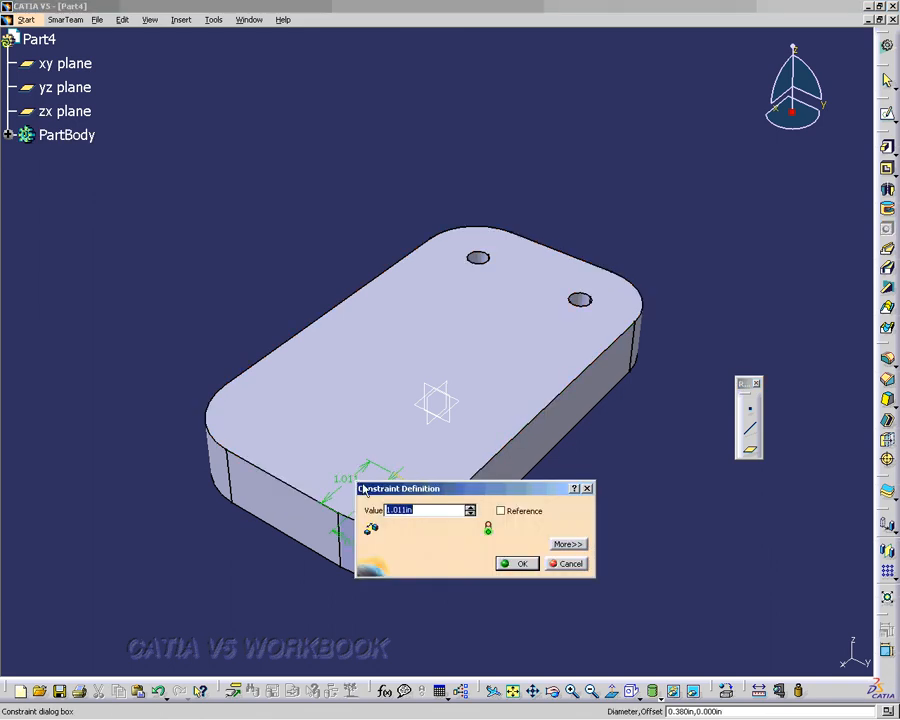
type("1")
left_click(518, 564)
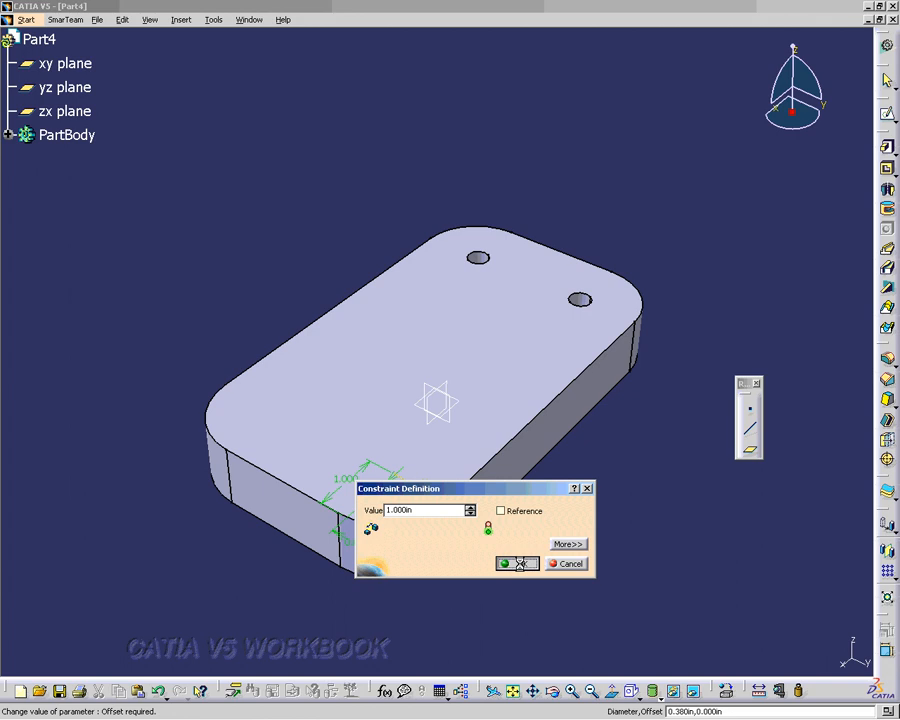
double_click(350, 538)
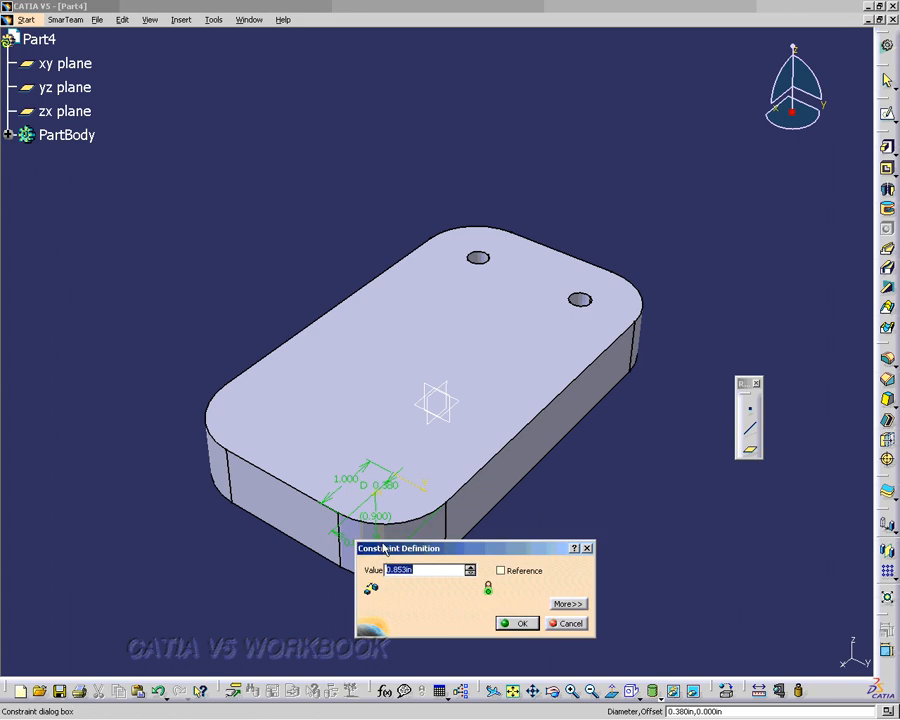
type("1")
left_click(518, 623)
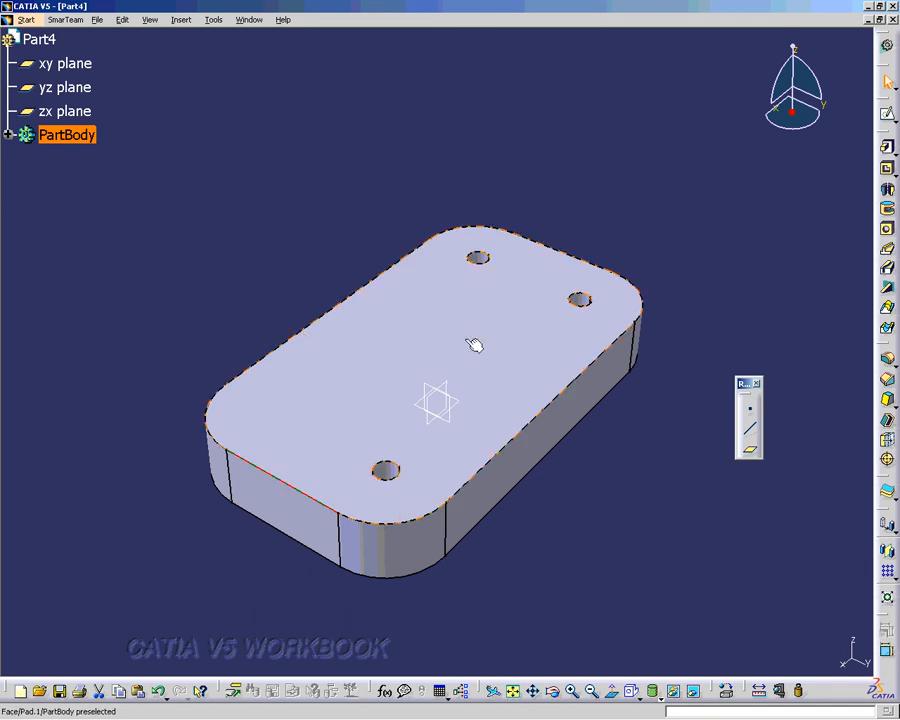
left_click(699, 448)
Step: Create a fourth 0.38 inch hole at the remaining corner of the upper face, located 1 inch from both adjacent straight edges
left_click(887, 228)
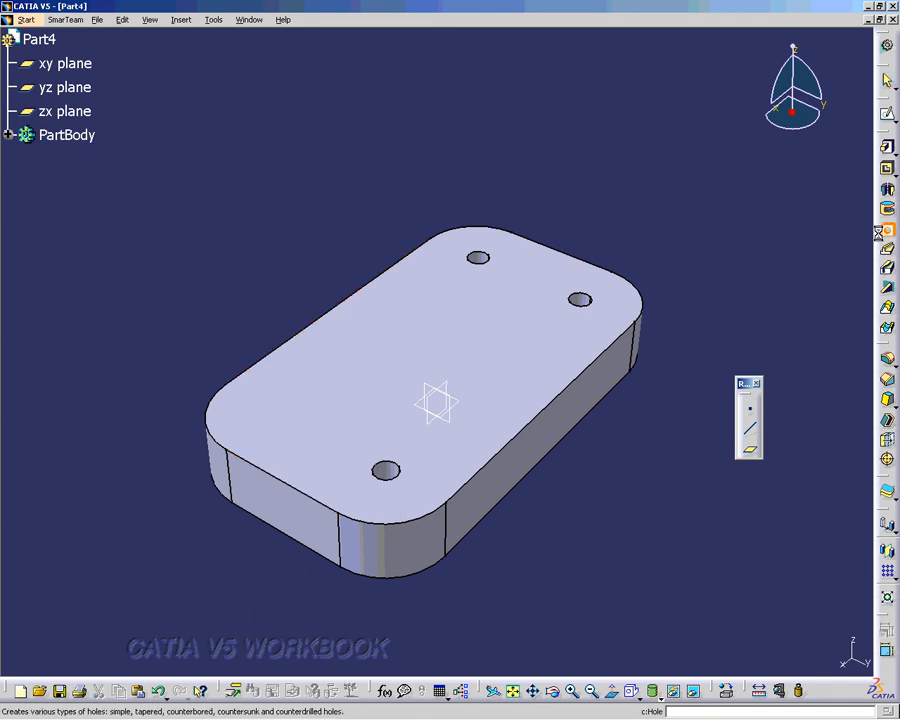
left_click(295, 490)
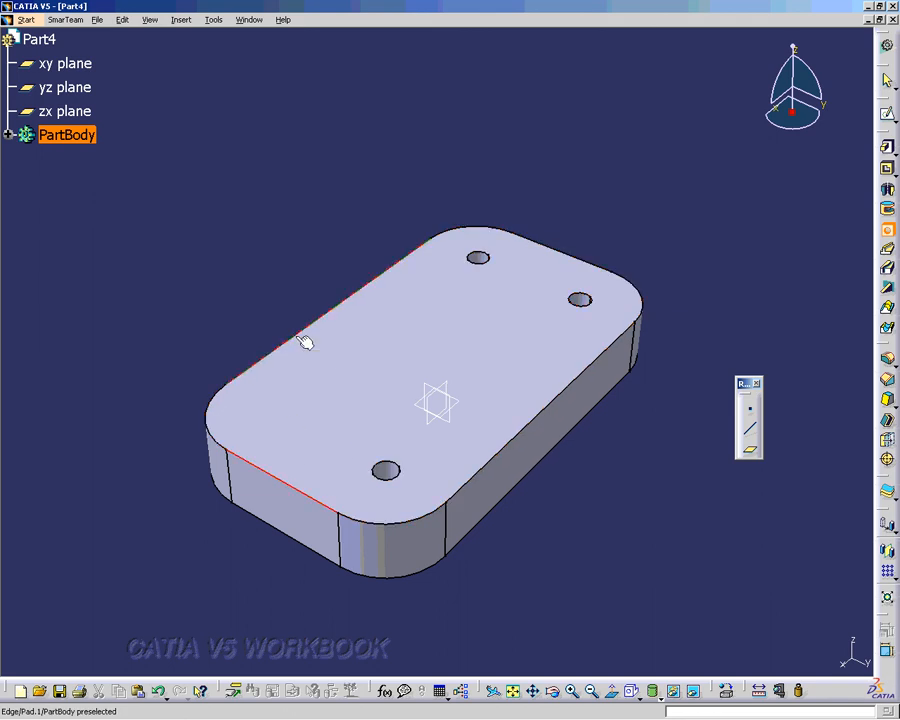
left_click(283, 413)
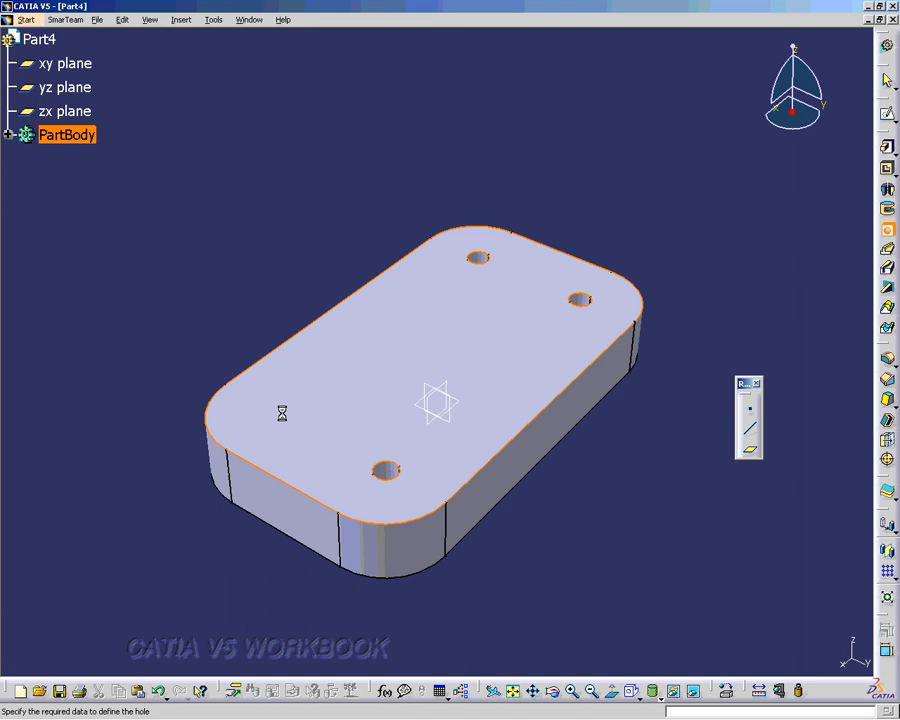
double_click(230, 416)
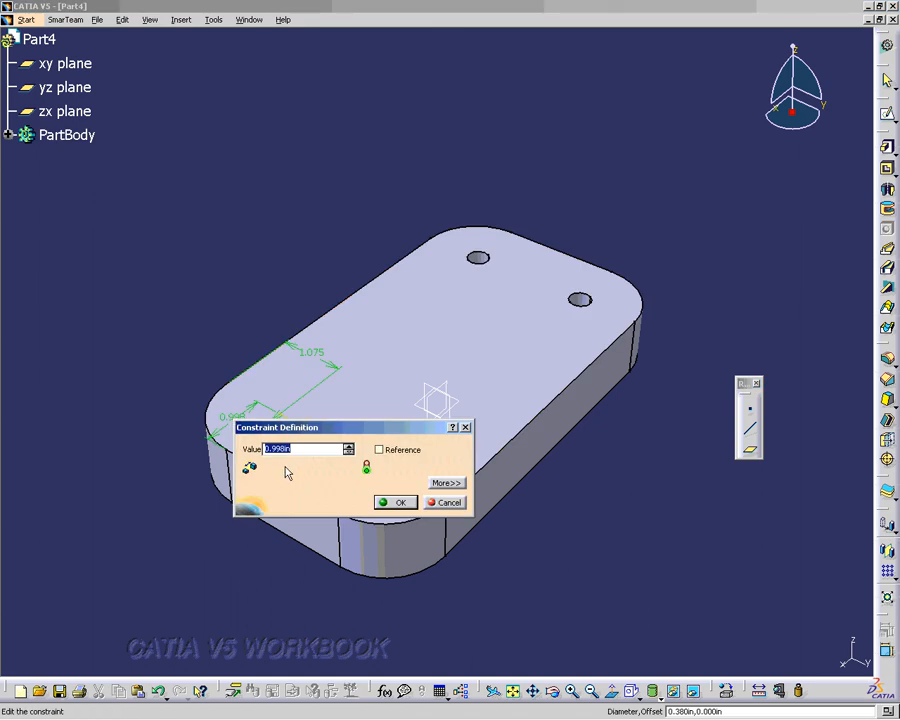
type("1")
left_click(389, 500)
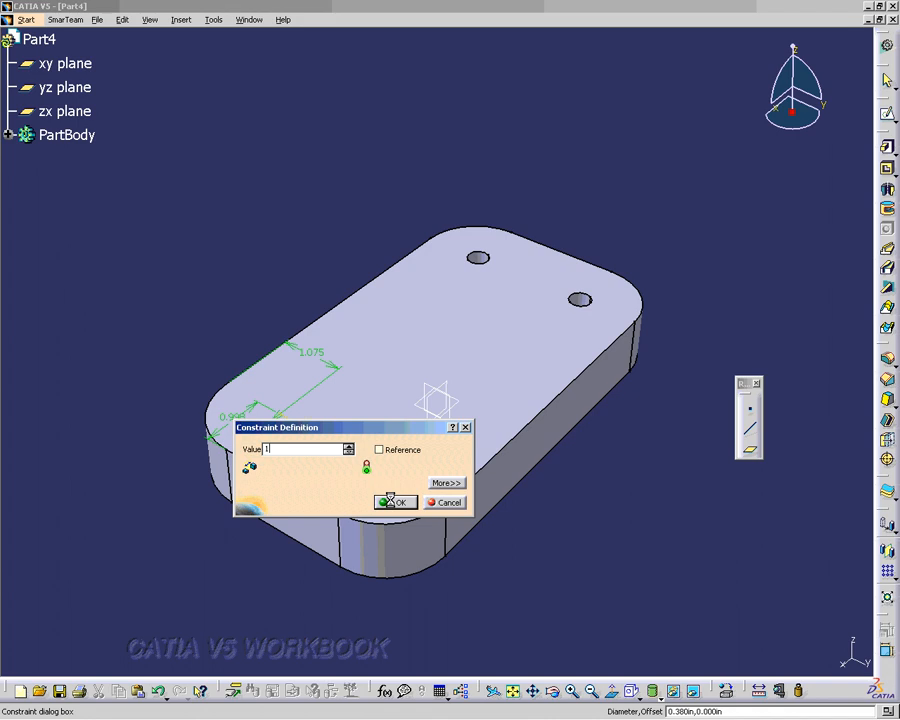
type("1")
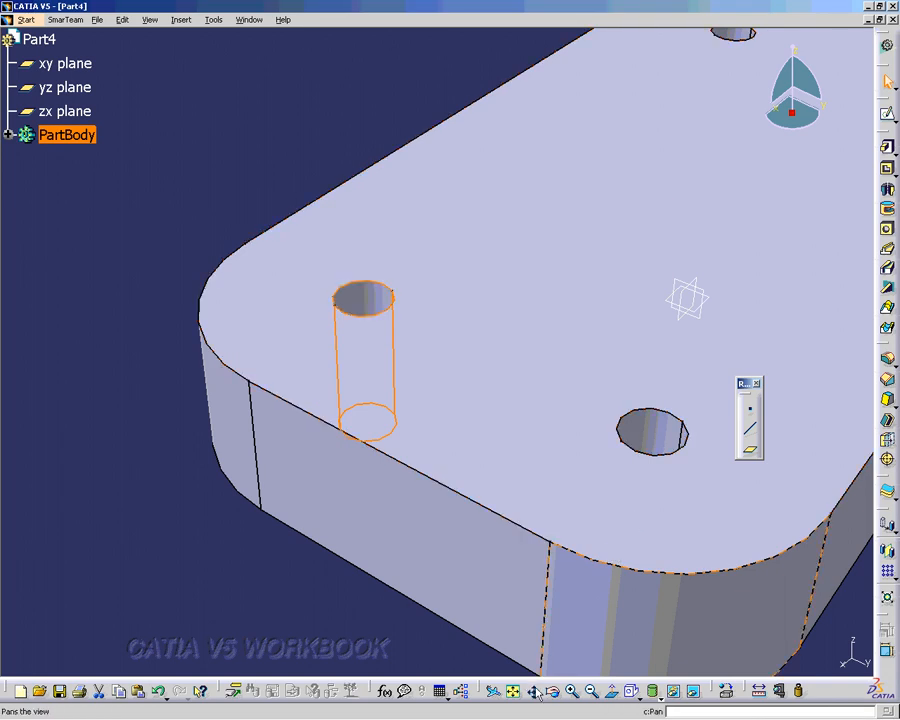
left_click(631, 691)
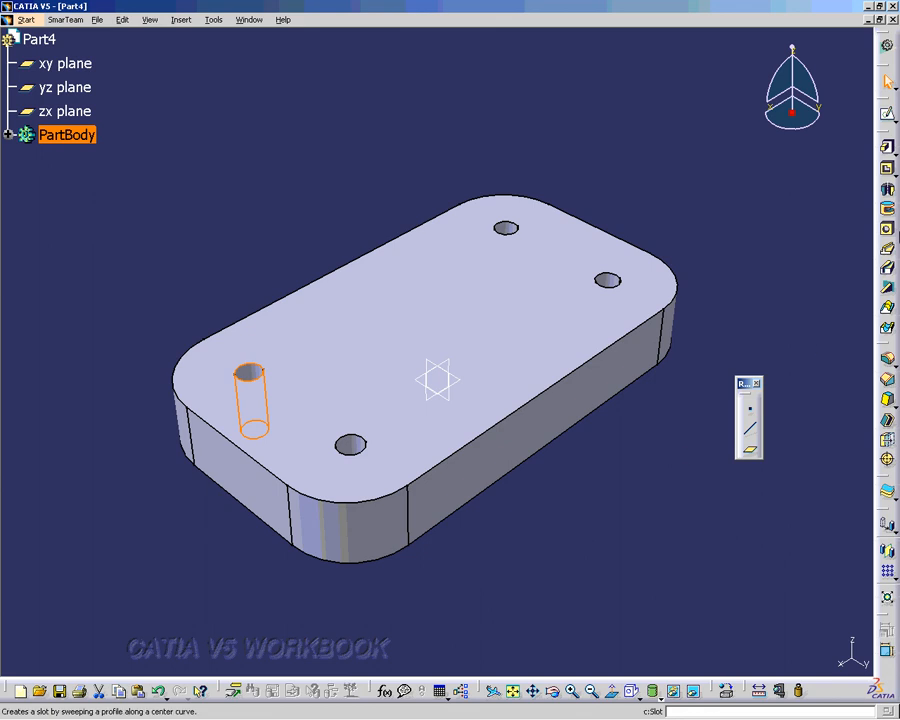
left_click(889, 231)
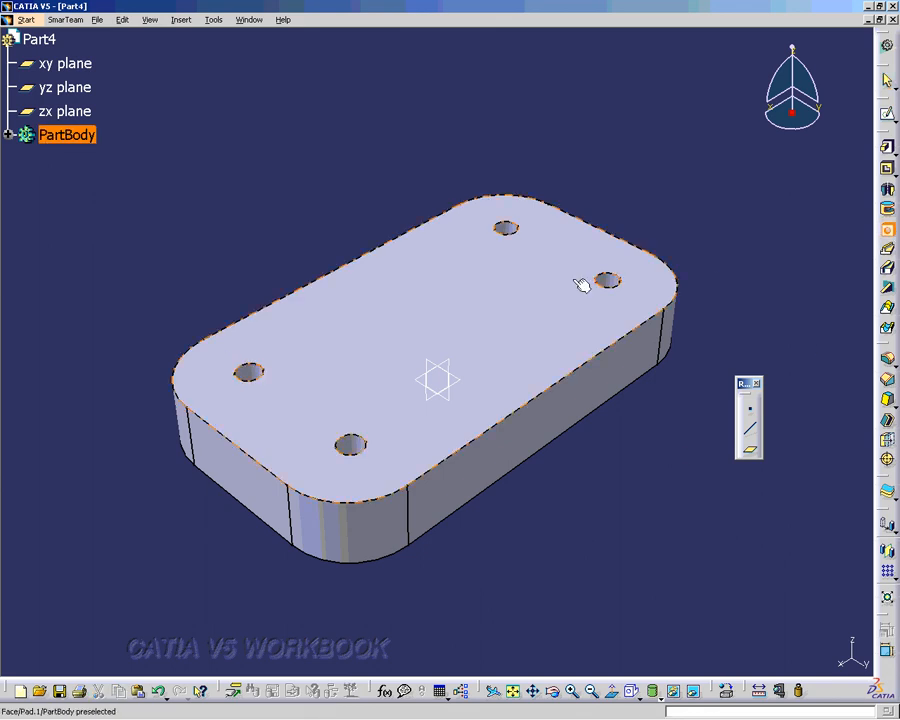
left_click(612, 284)
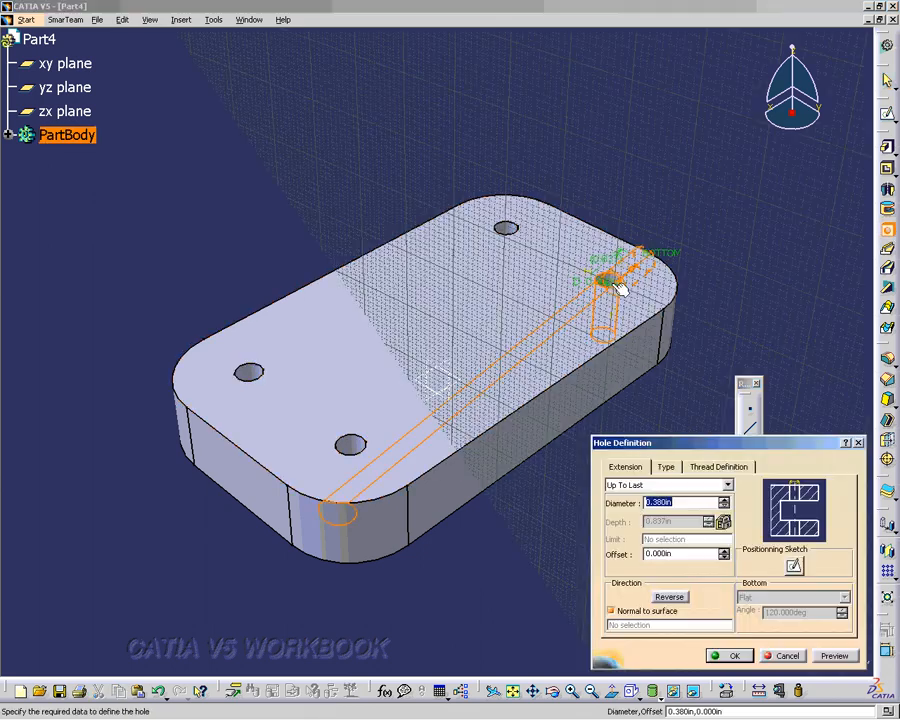
left_click(781, 656)
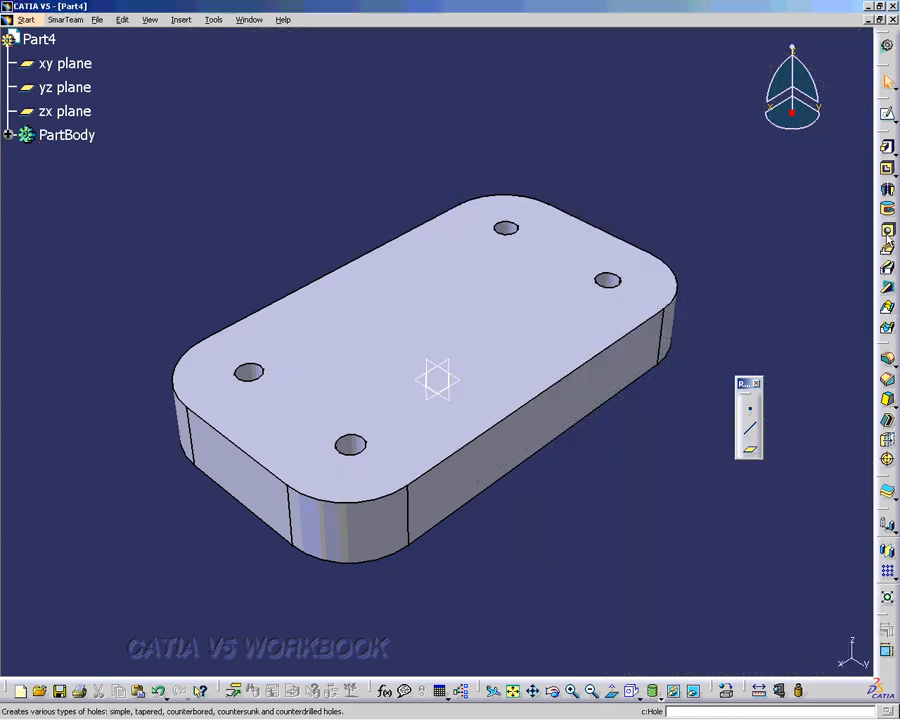
Step: Add a counterbored hole concentric with the first far corner hole on the block's upper face
left_click(886, 228)
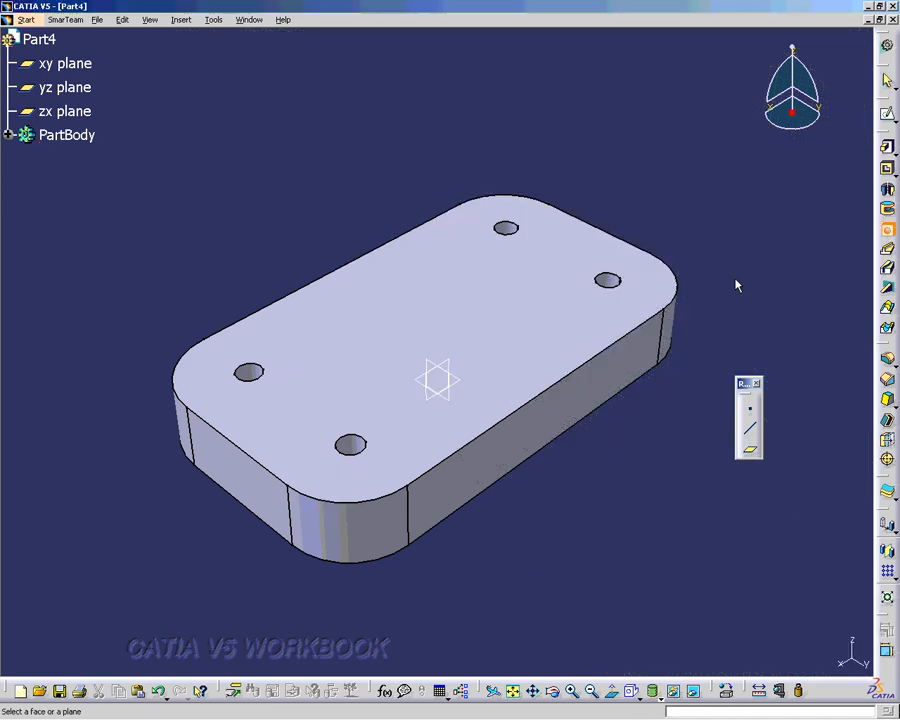
left_click(624, 279)
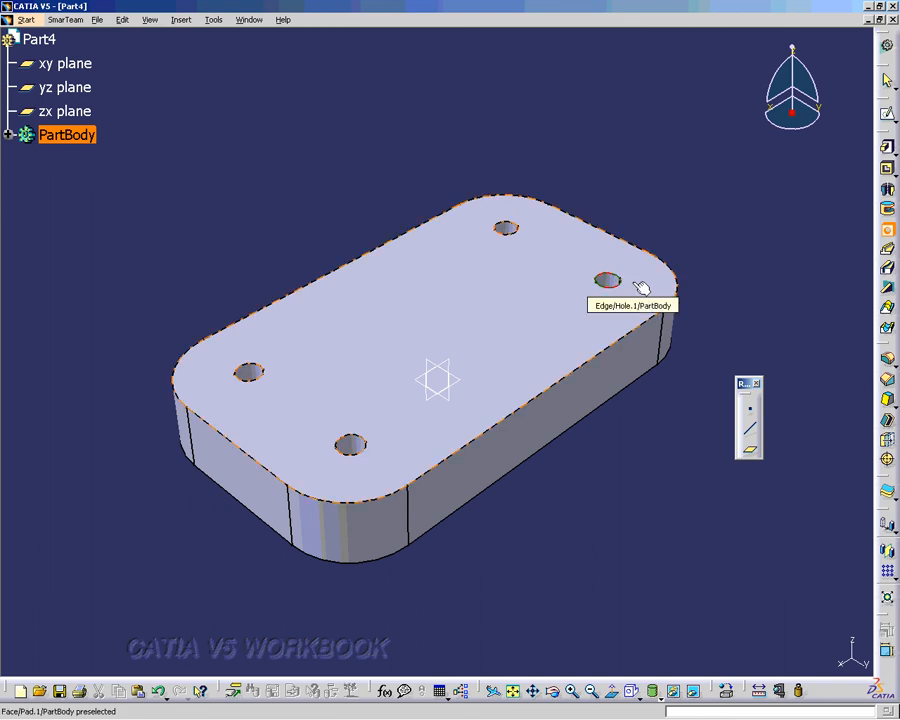
left_click(641, 288)
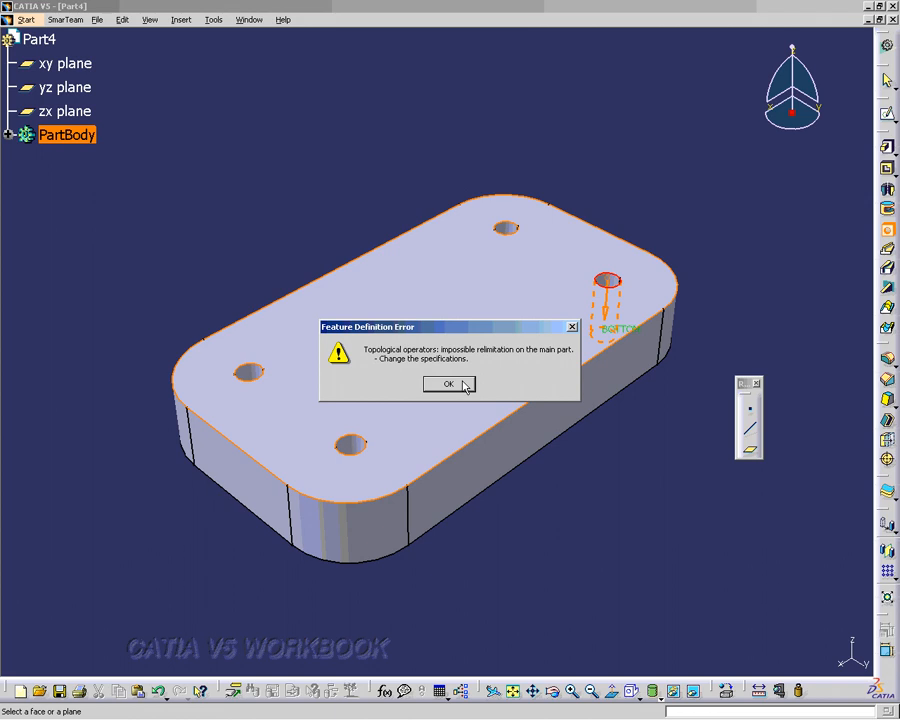
left_click(448, 384)
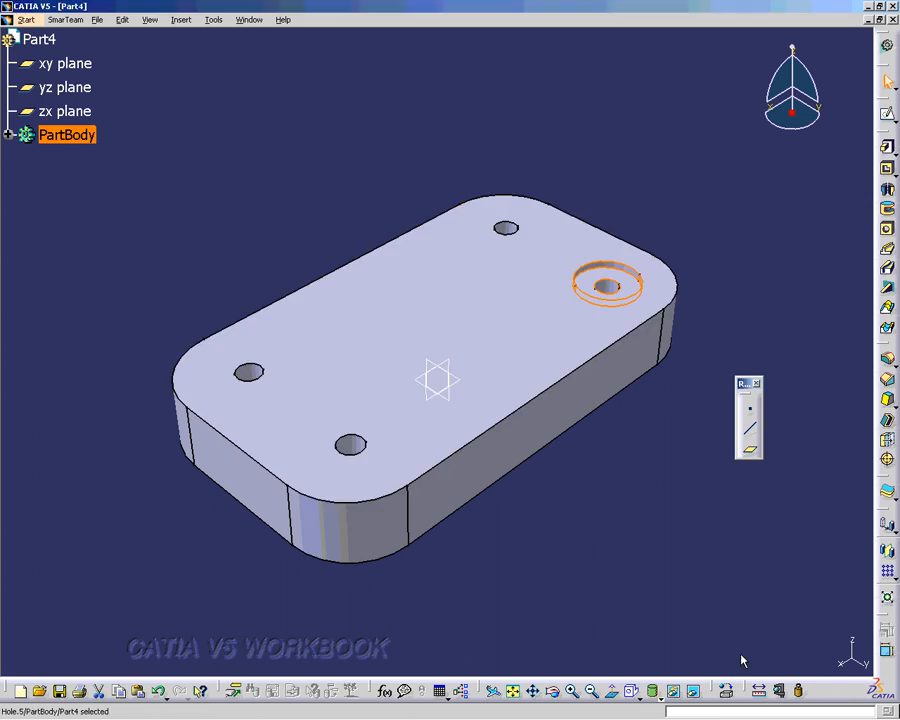
left_click(781, 376)
Step: Add matching counterbored holes concentric with the other three corner holes on the upper face
left_click(886, 229)
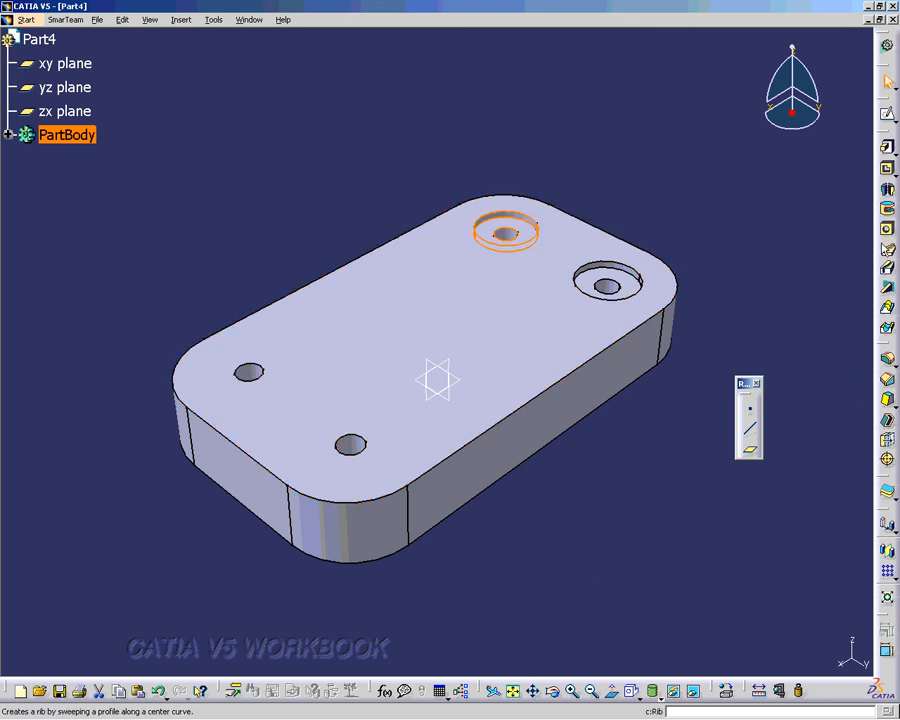
left_click(367, 453)
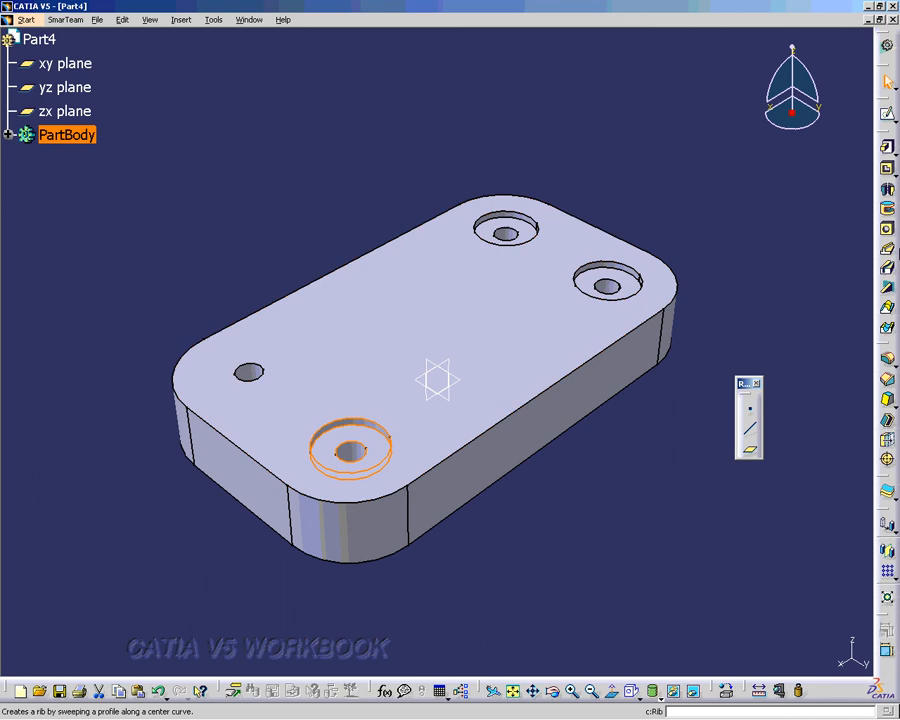
left_click(886, 228)
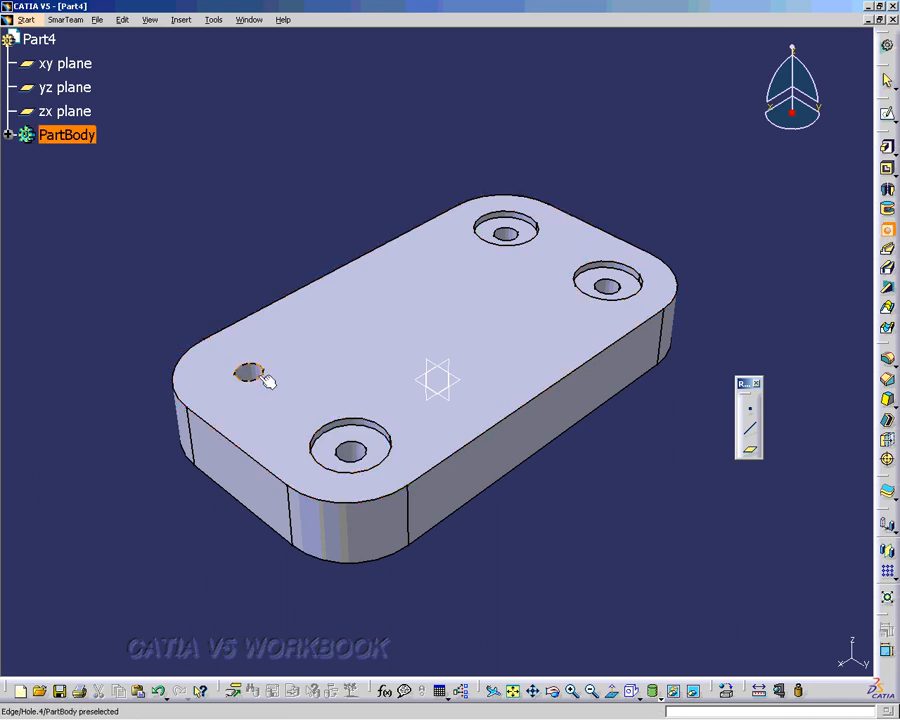
left_click(318, 367)
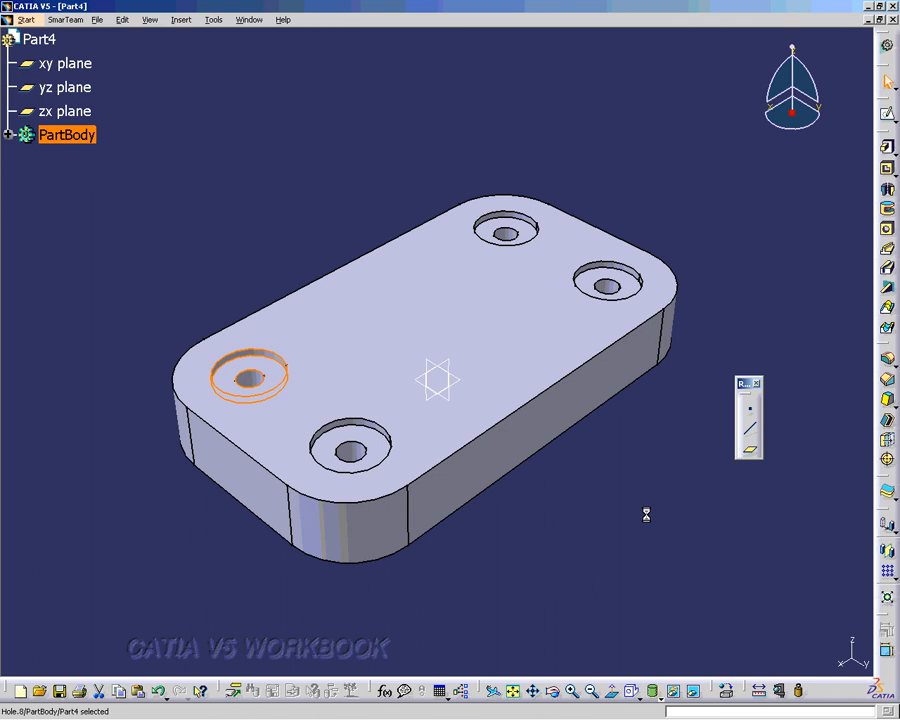
left_click(657, 495)
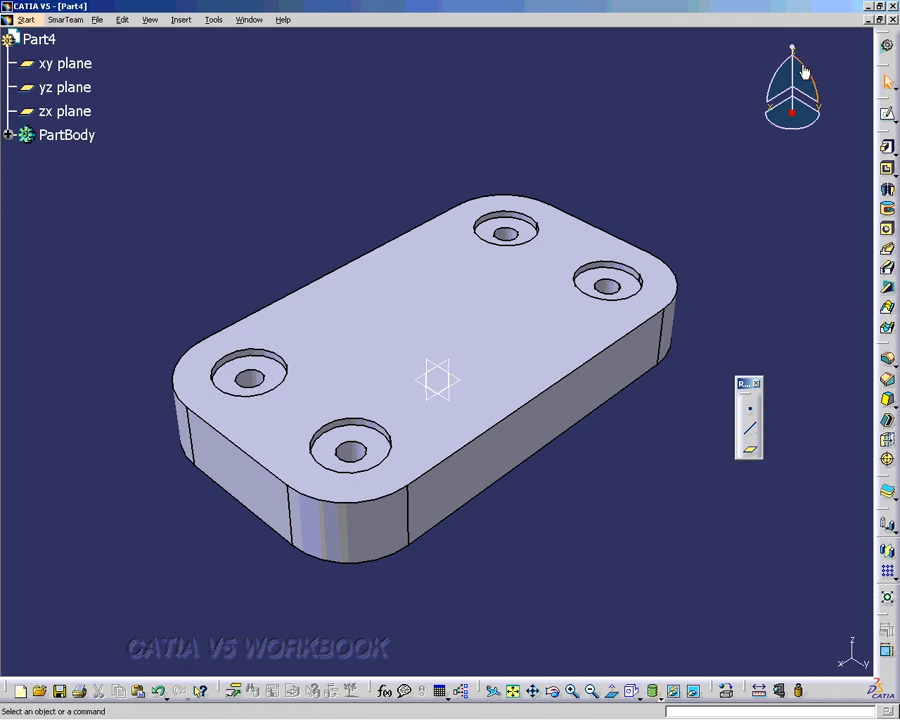
Step: Sketch a 4 by 3.5 inch rectangle on the block's underside, 0.25 inch from the long edge and 1.5 inches from the short edge
left_click_drag(818, 93, 705, 45)
left_click(886, 113)
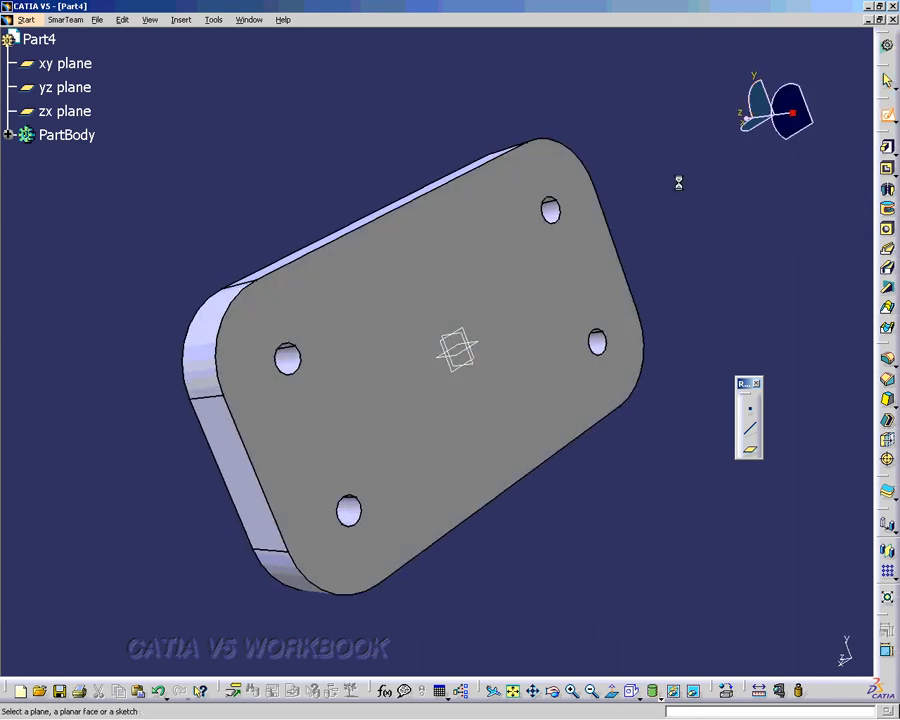
left_click(500, 290)
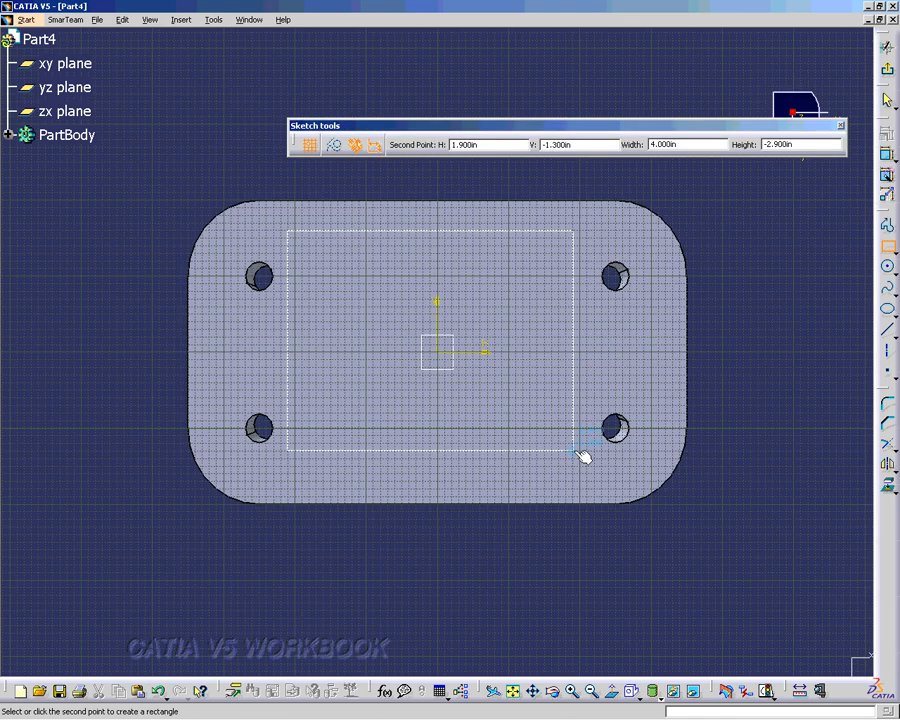
left_click(586, 464)
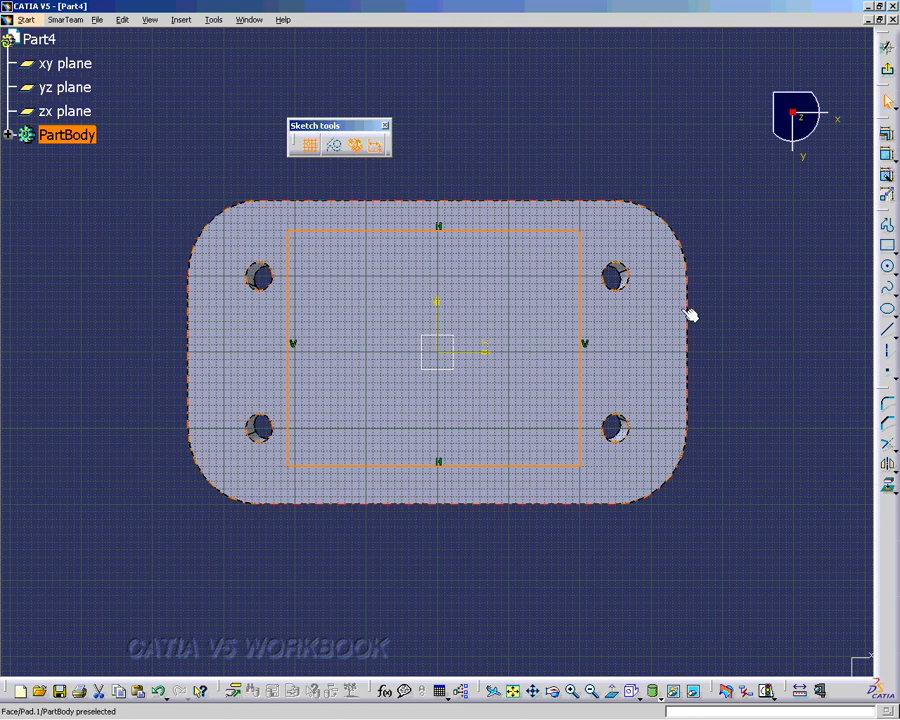
left_click(772, 242)
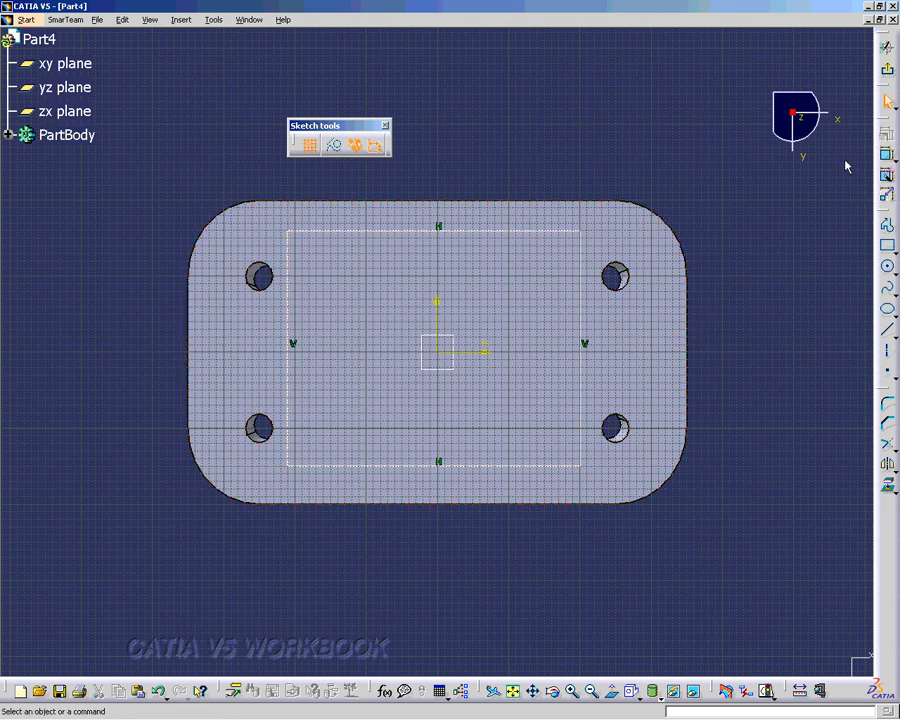
left_click(887, 155)
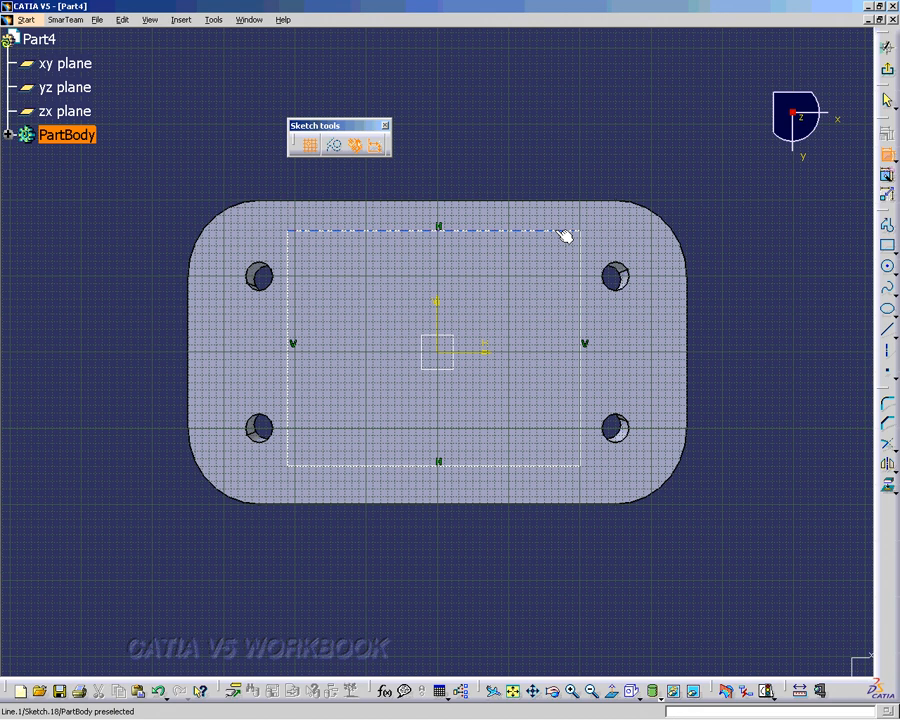
left_click(887, 69)
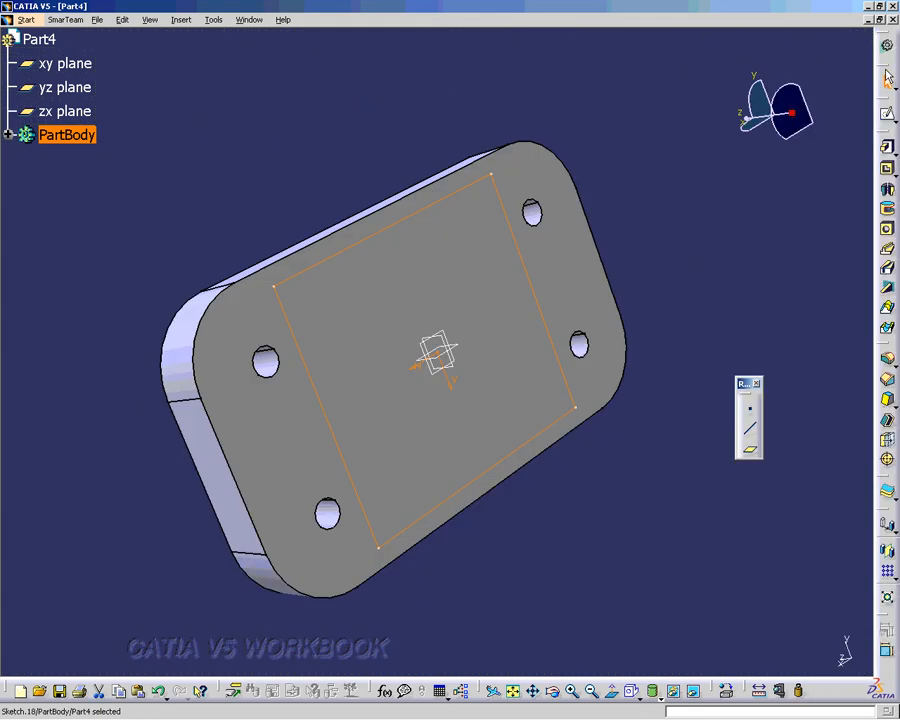
Step: Cut the rectangle into the underside as a pocket 0.75 inch deep
left_click(886, 171)
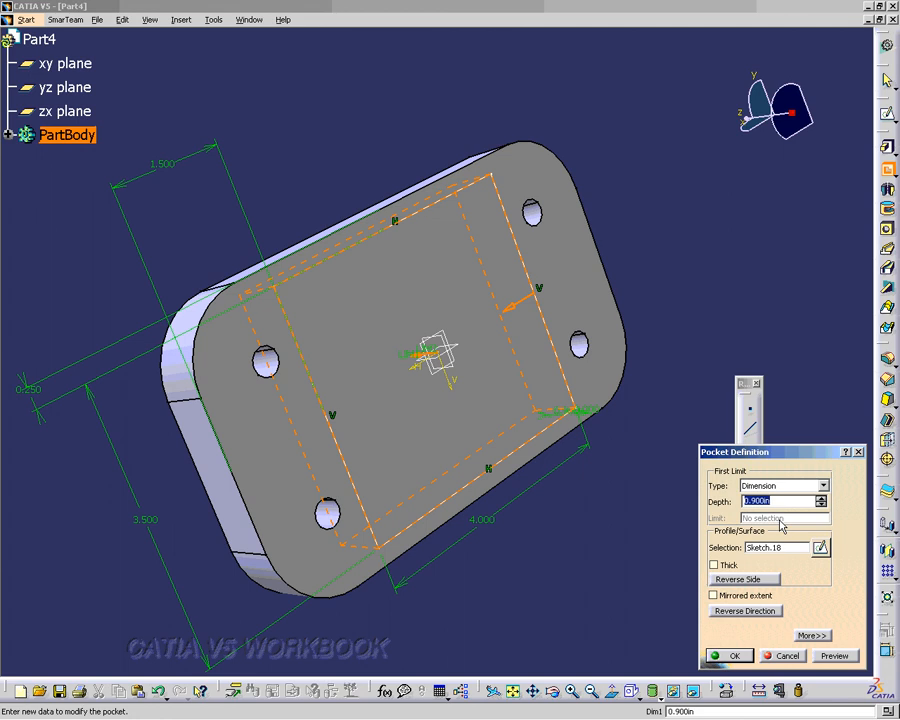
type(".75")
left_click(831, 656)
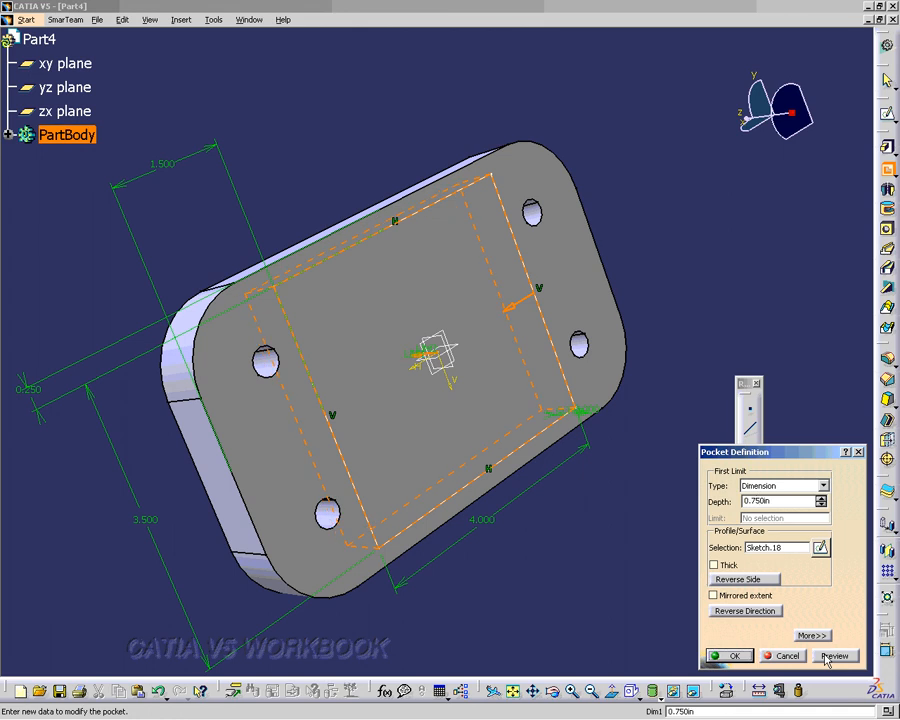
left_click(729, 656)
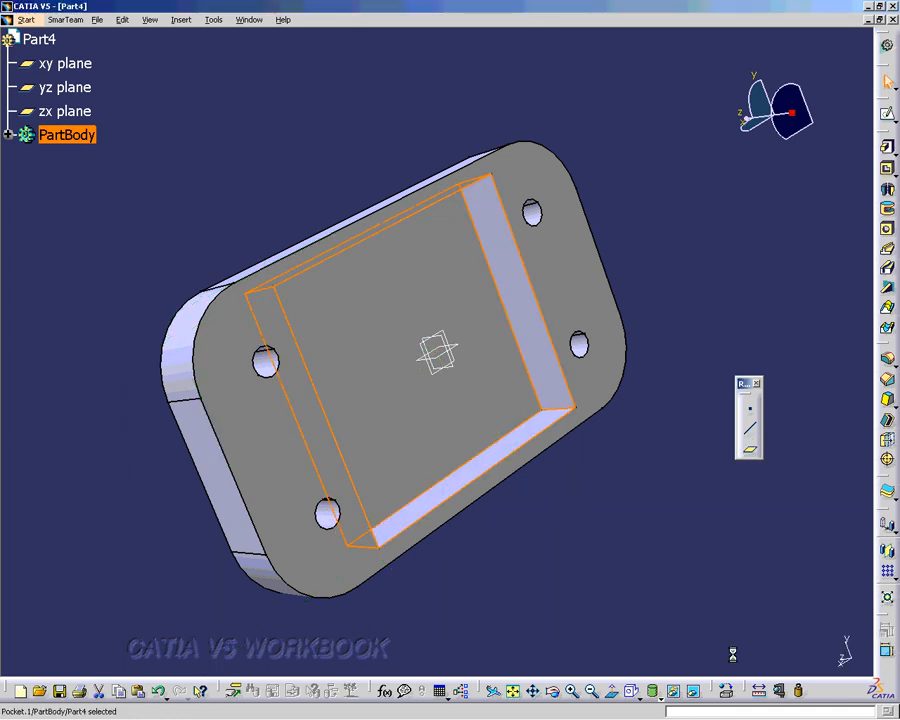
left_click(700, 405)
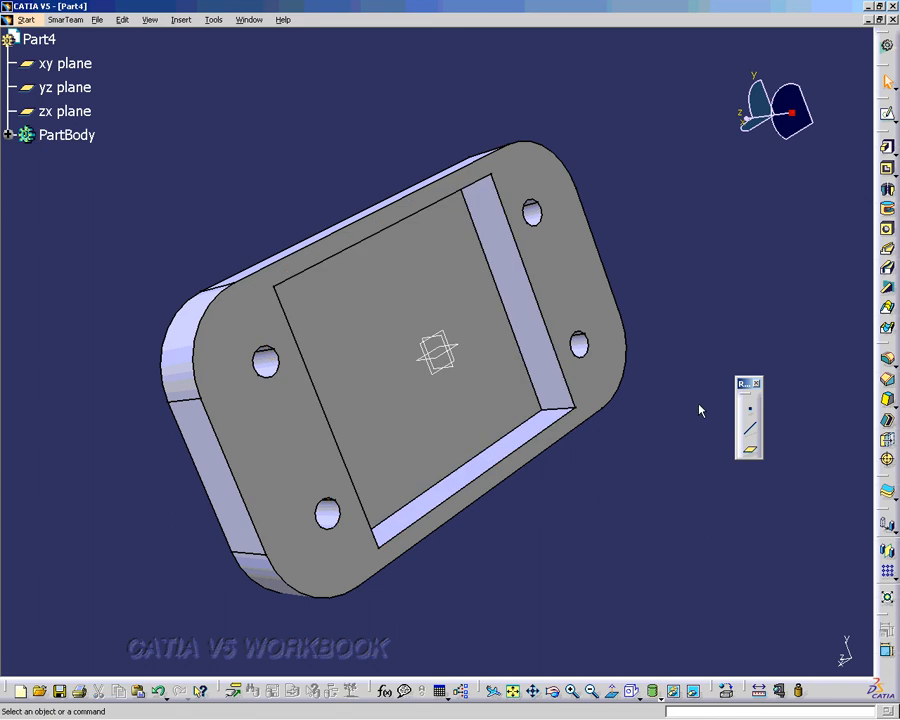
Step: Fillet the four vertical corner edges of the underside pocket with a 0.38 inch radius
left_click(886, 358)
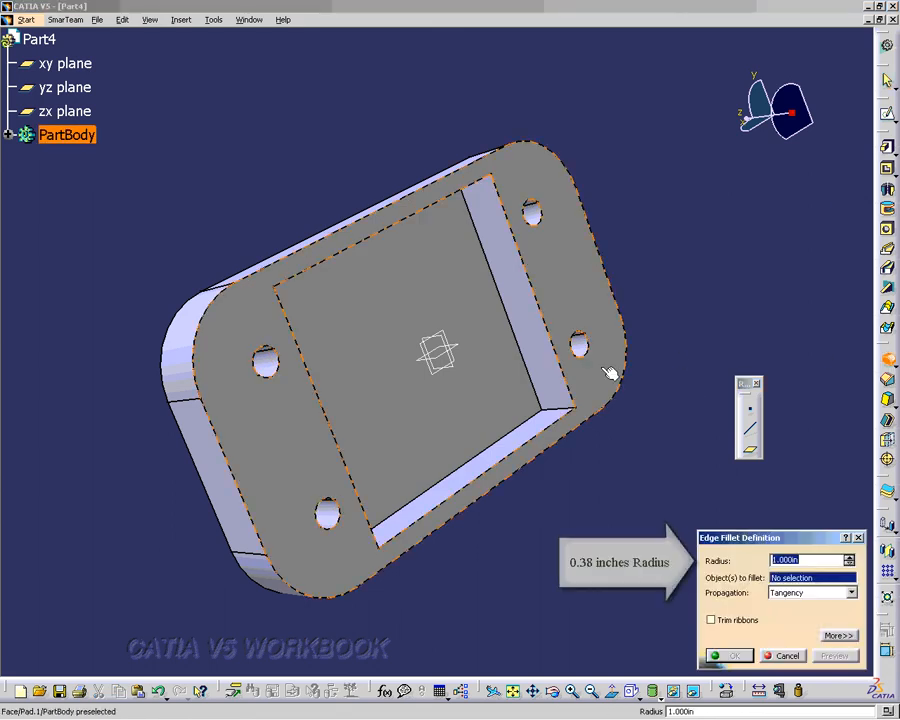
left_click(563, 413)
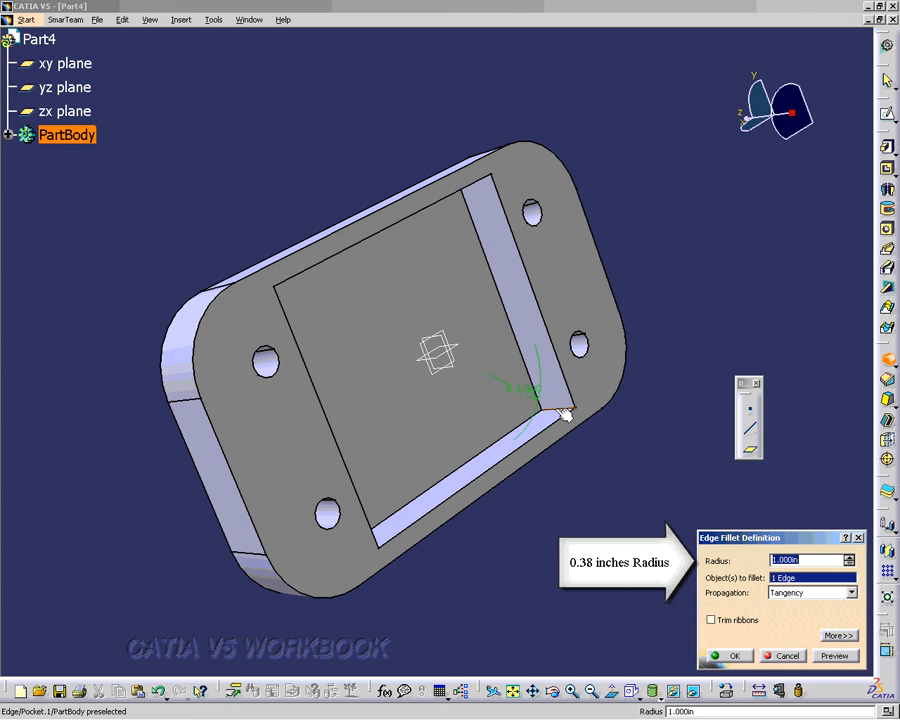
middle_click_drag(565, 413, 476, 230)
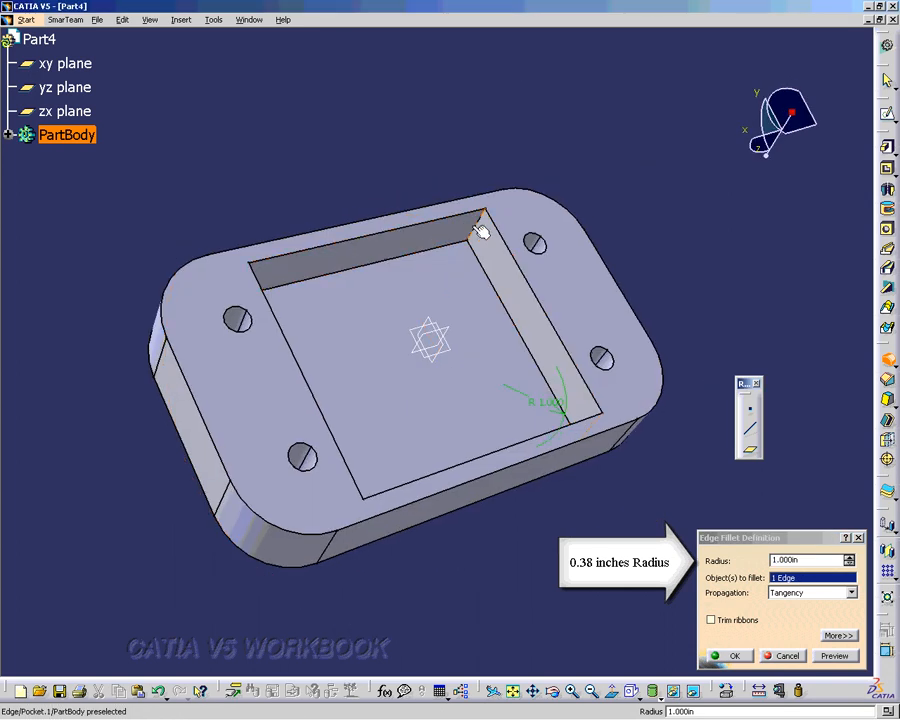
left_click(478, 230)
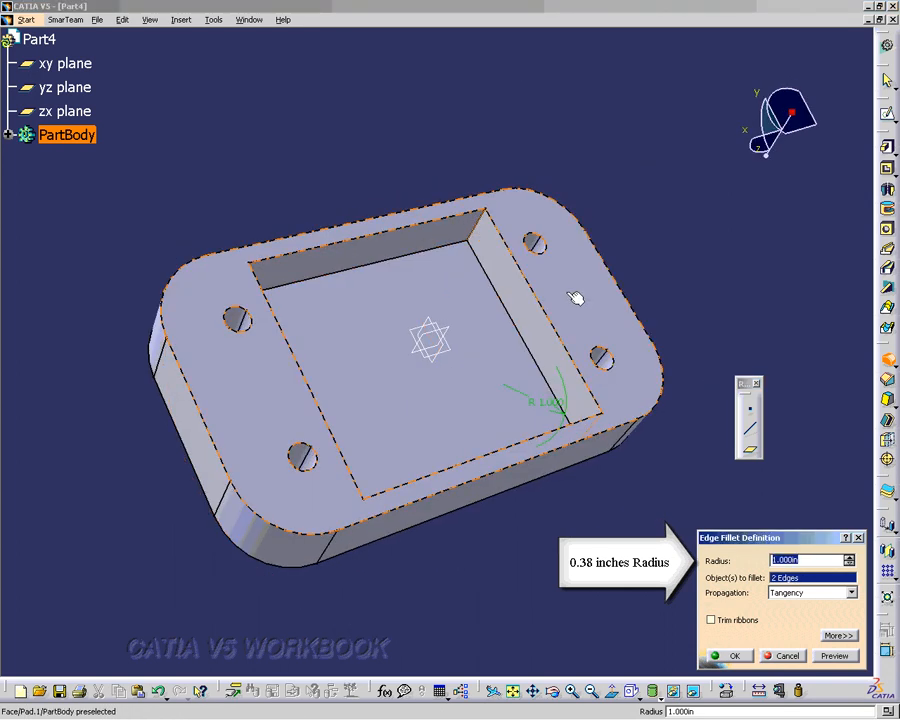
middle_click_drag(574, 296, 412, 552)
left_click(292, 303)
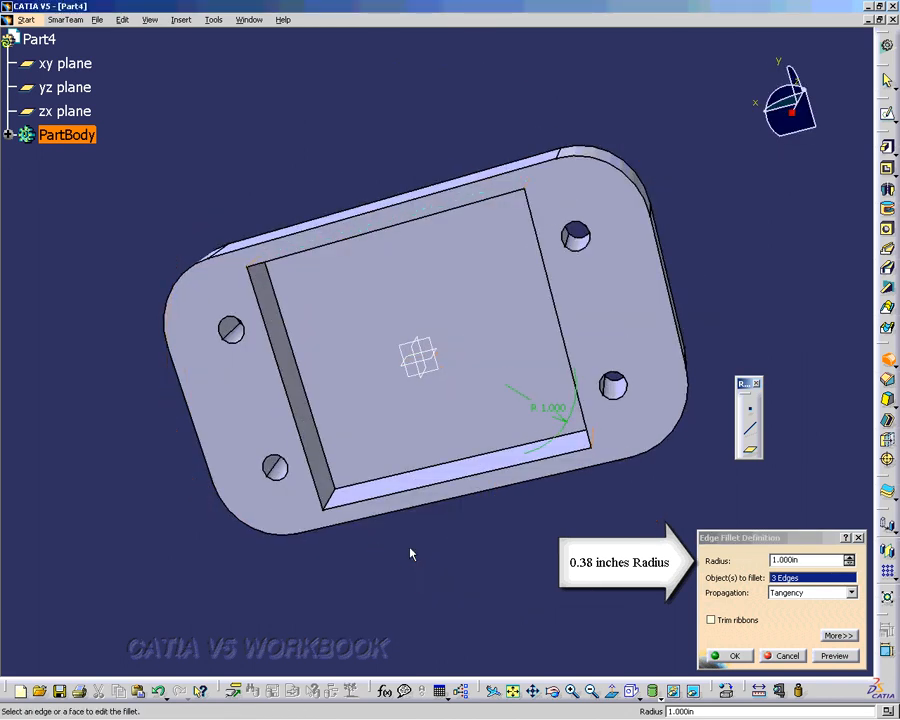
left_click(340, 499)
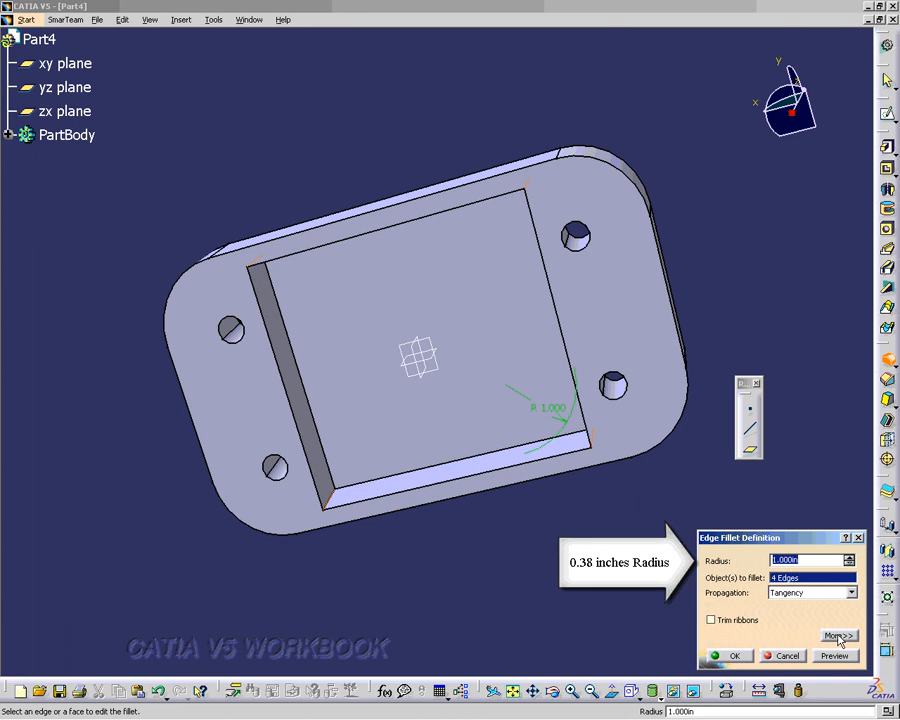
left_click(734, 658)
type(".38")
key("Return")
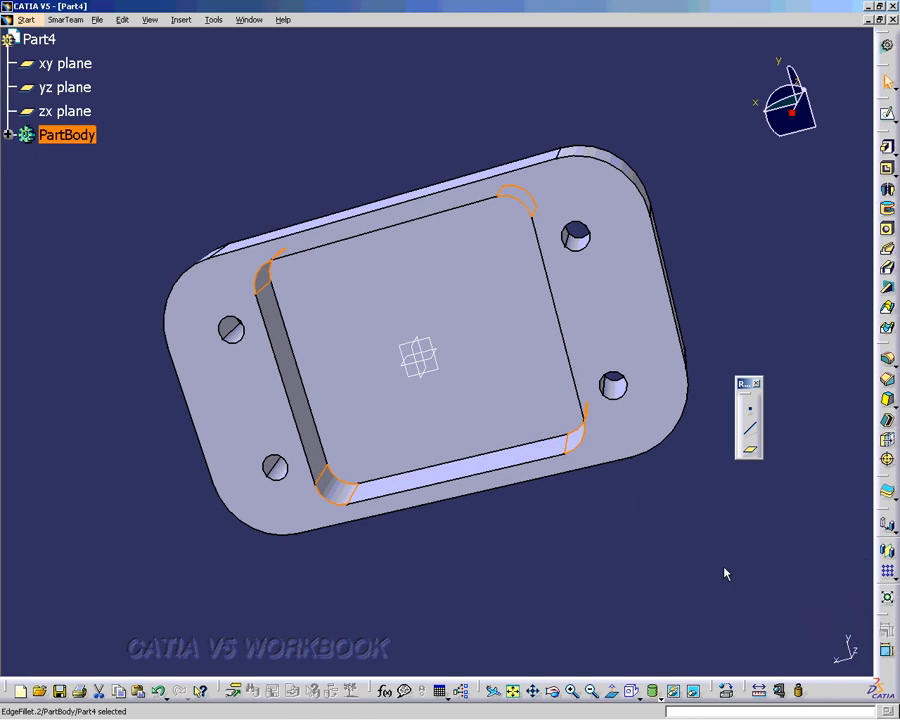
left_click(695, 558)
middle_click_drag(695, 558, 556, 528)
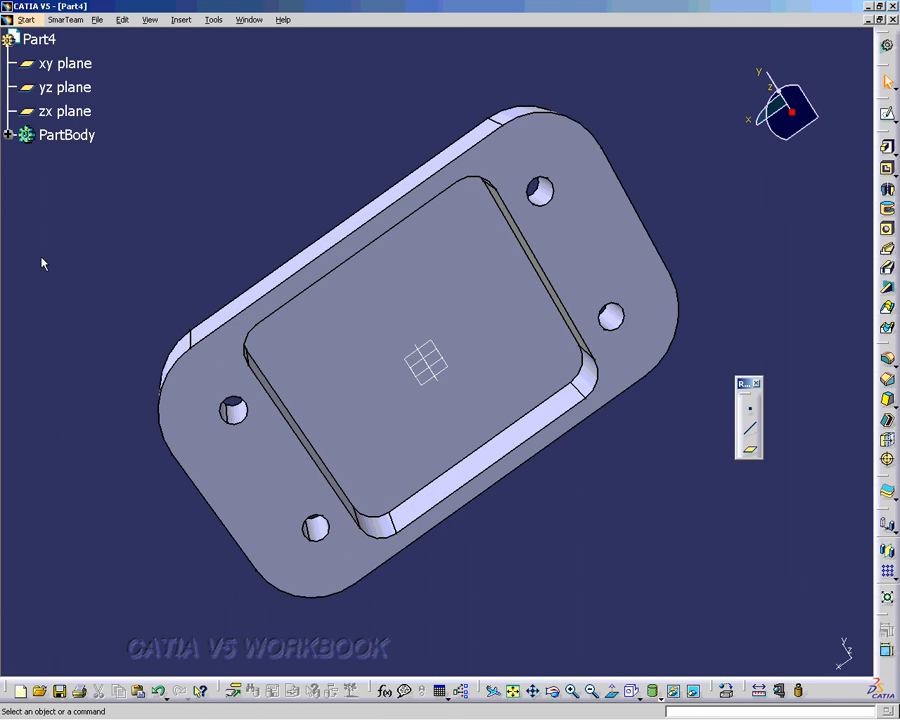
Step: Rename the part body as Housing1 in its properties
right_click(58, 134)
left_click(91, 195)
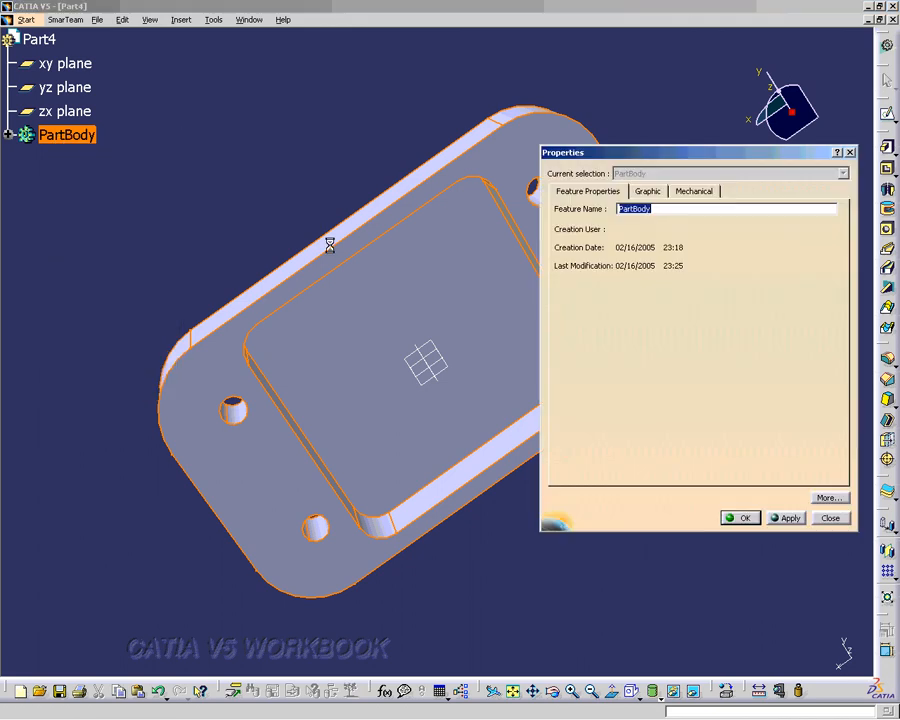
type("Housing1")
left_click(788, 518)
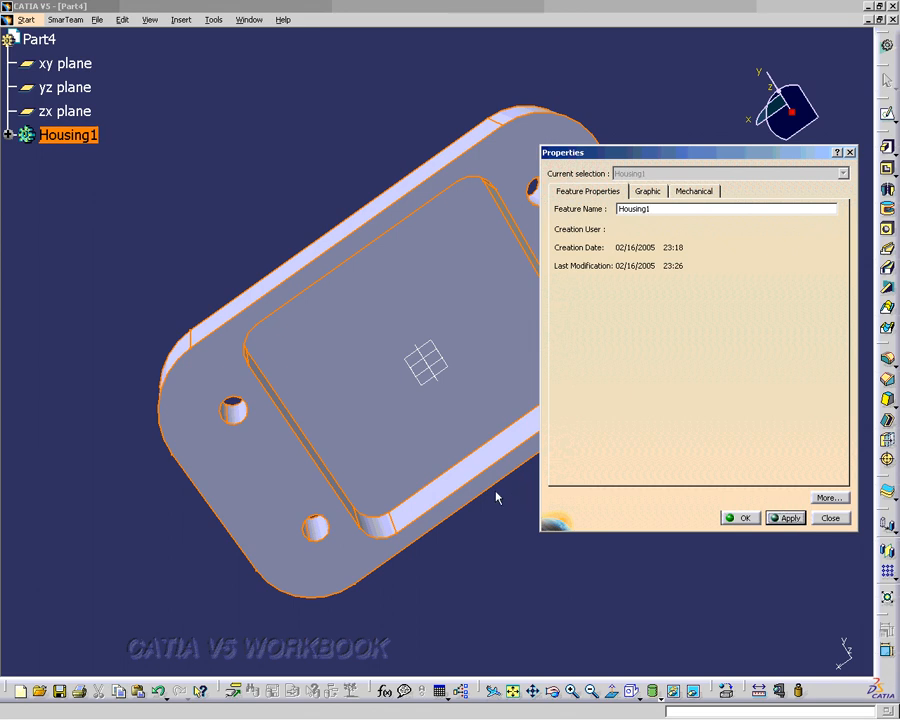
left_click(740, 518)
Step: Change the part number of the root part to Housing1
left_click(40, 39)
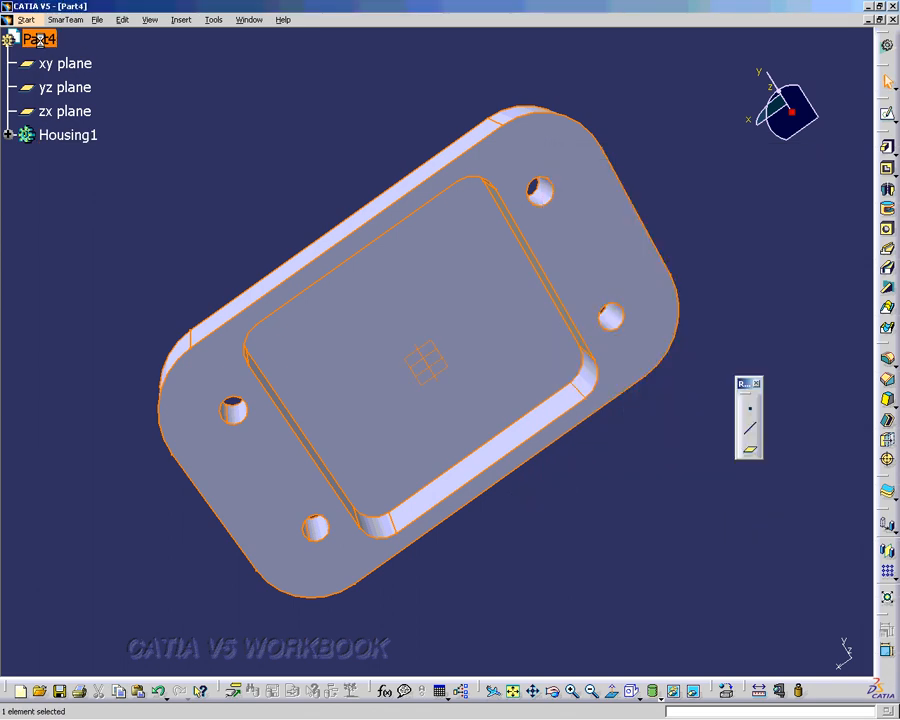
right_click(40, 39)
left_click(78, 101)
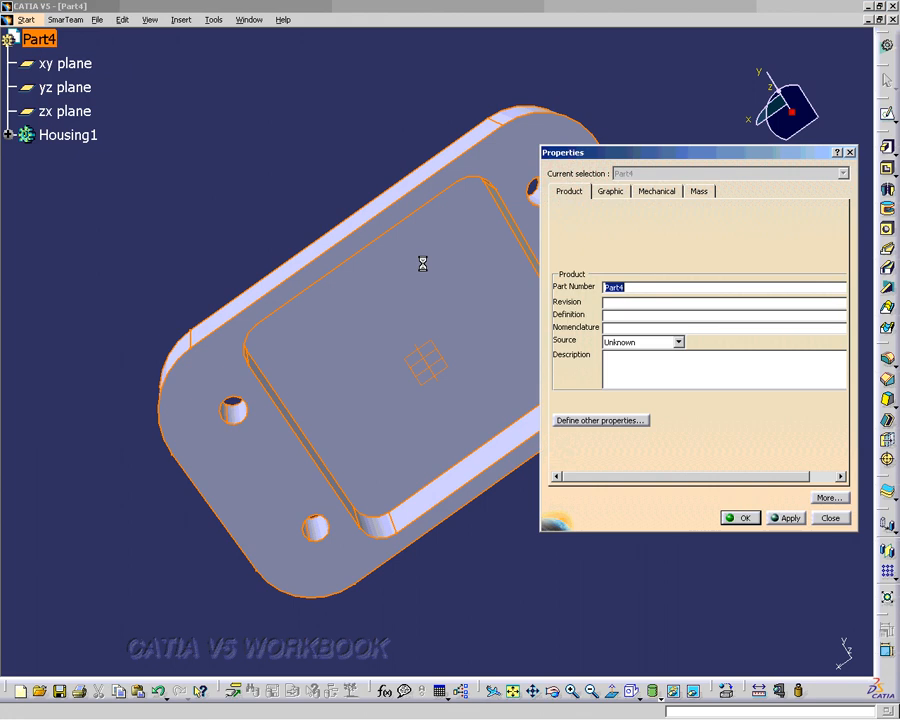
type("Housing1")
key("Return")
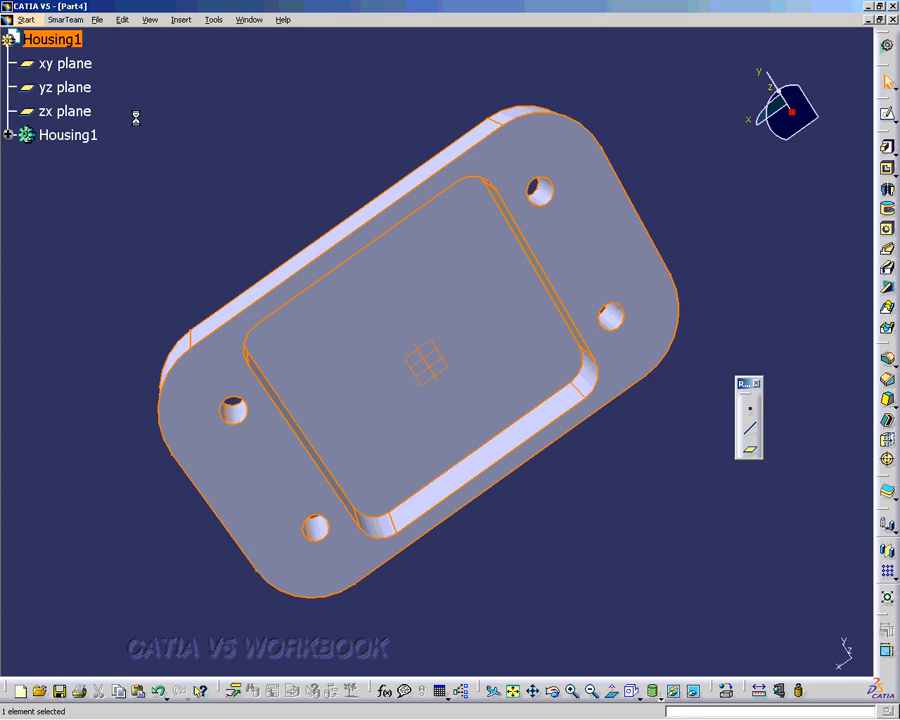
Step: Save the part as Housing1.CATPart in the ADVLesson5Redo folder
left_click(99, 20)
left_click(126, 128)
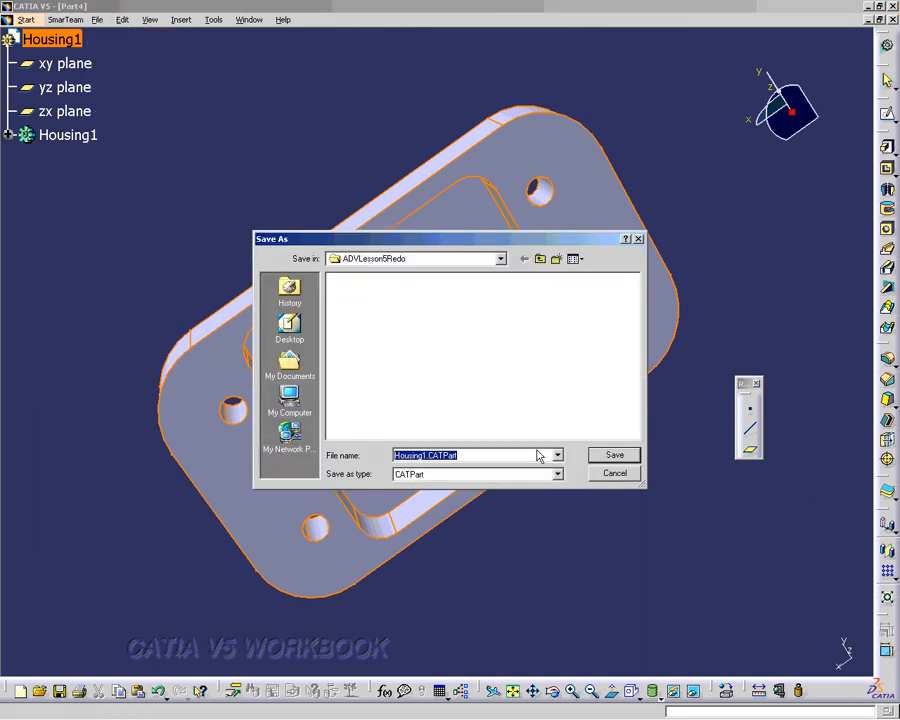
left_click(613, 455)
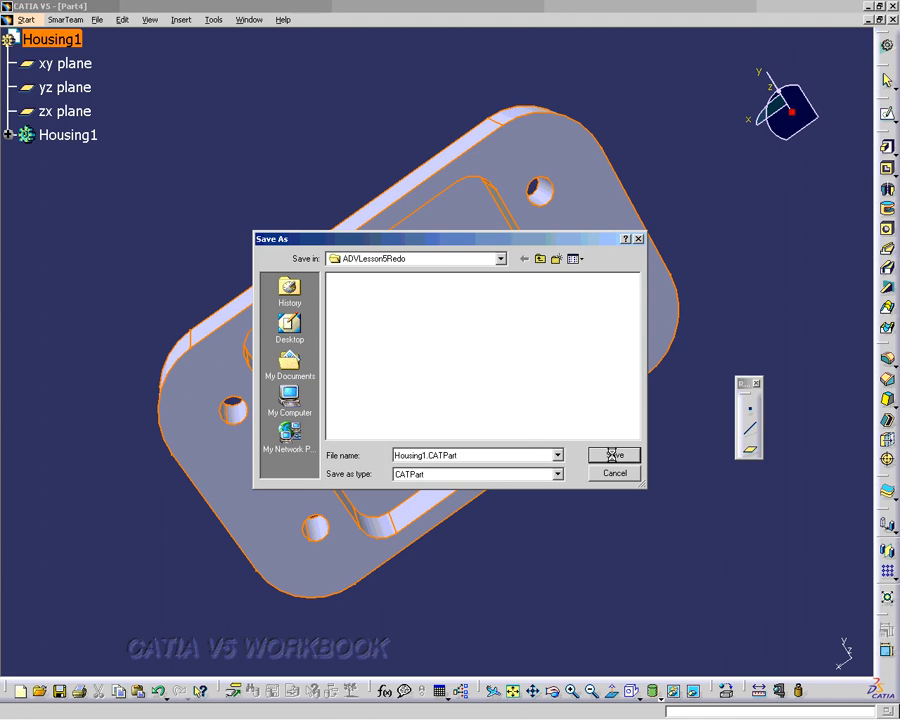